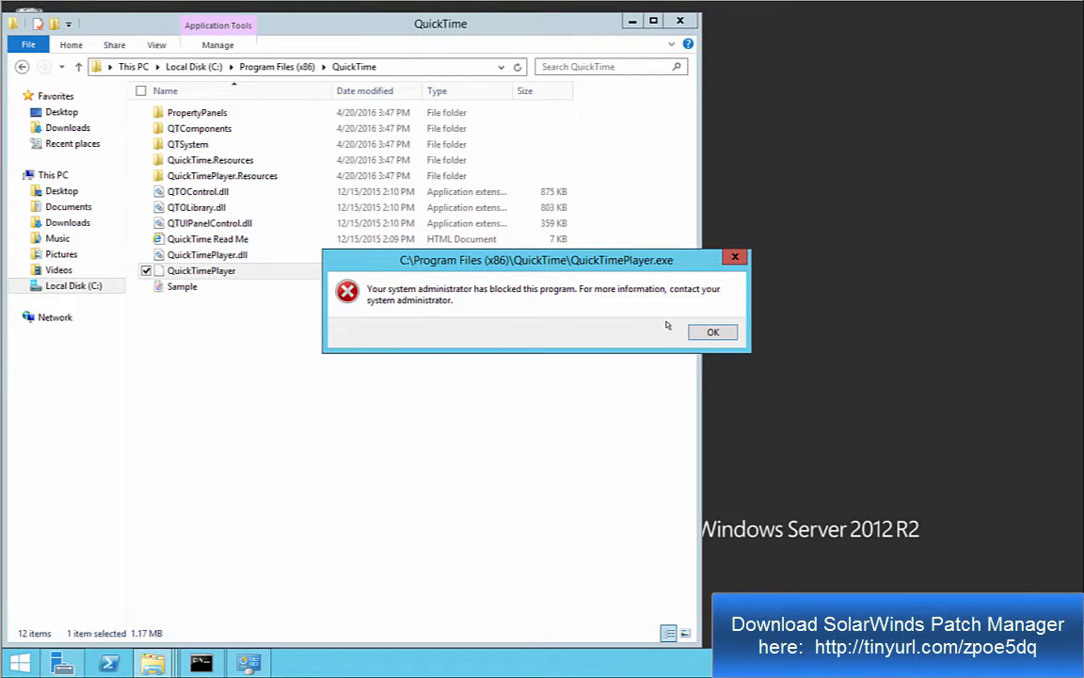
# Dismiss the blocked-program message and open the Block QuickTime group policy object of lab.local for editing
pyautogui.click(712, 332)
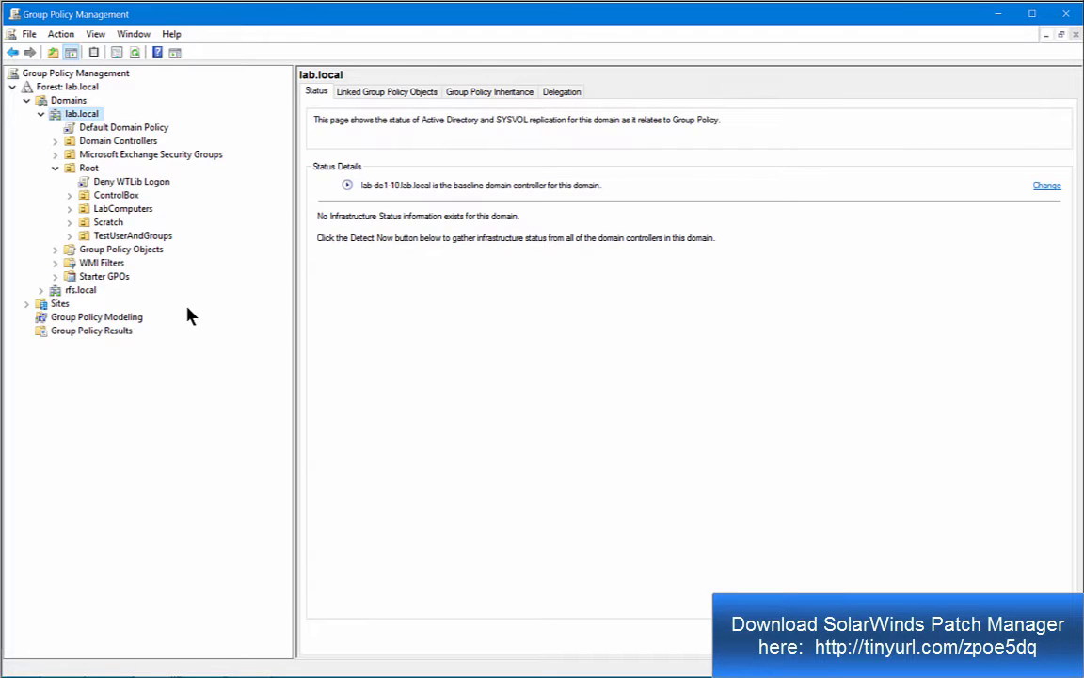
pyautogui.click(121, 250)
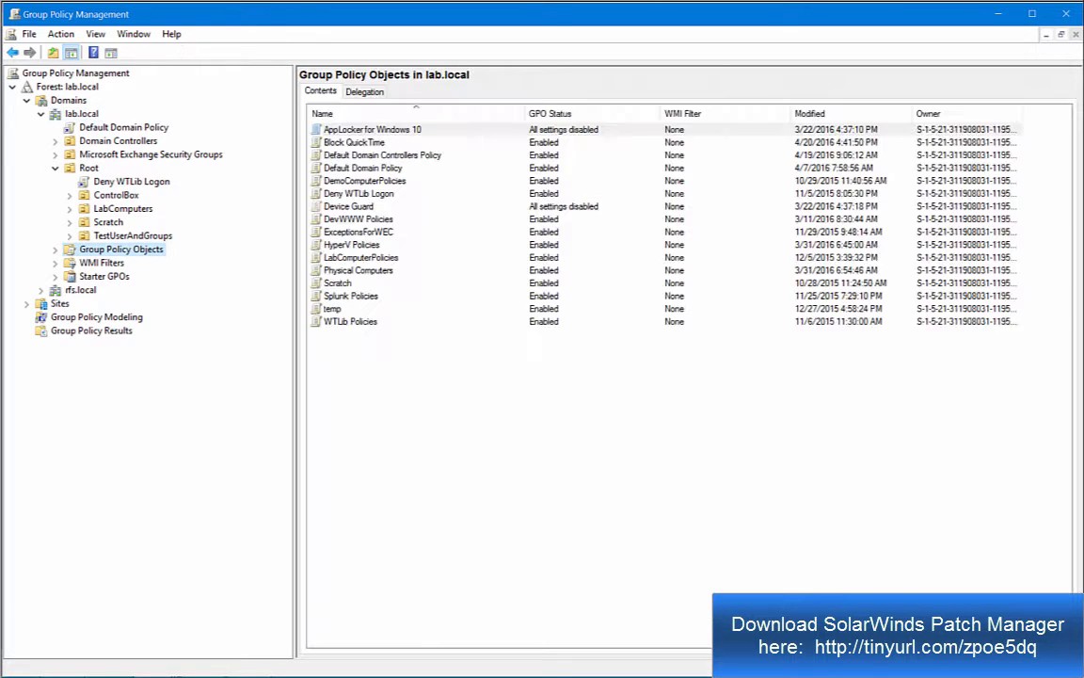
pyautogui.click(354, 142)
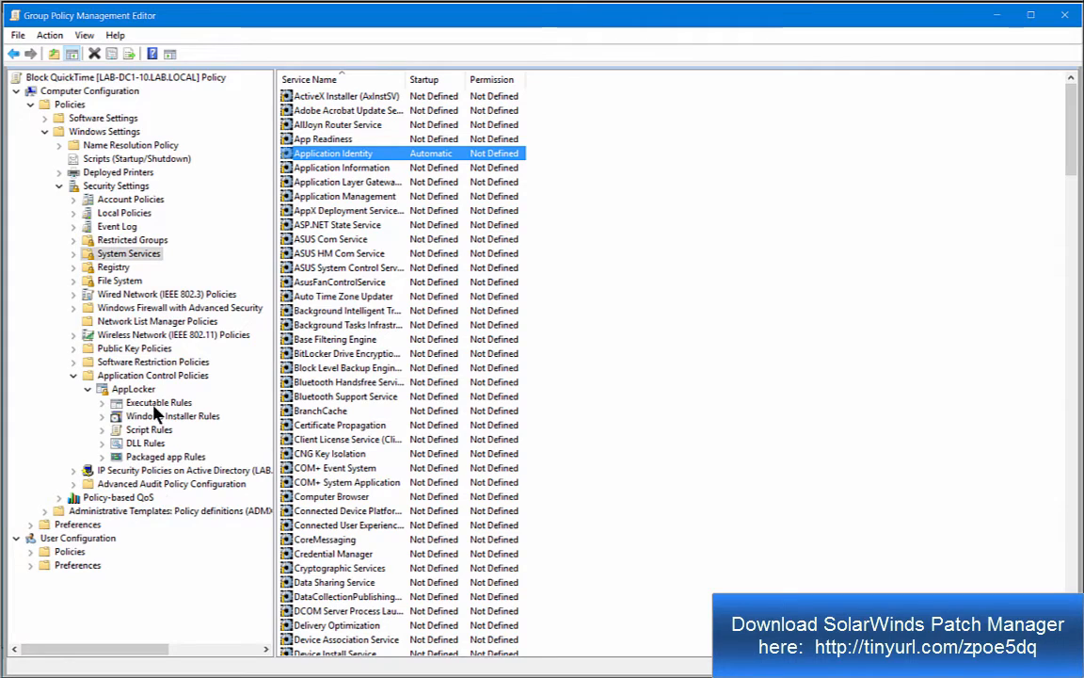
# Import the quicktimeApplockerPolicy file into the AppLocker node, replacing all existing policy rules
pyautogui.click(118, 388)
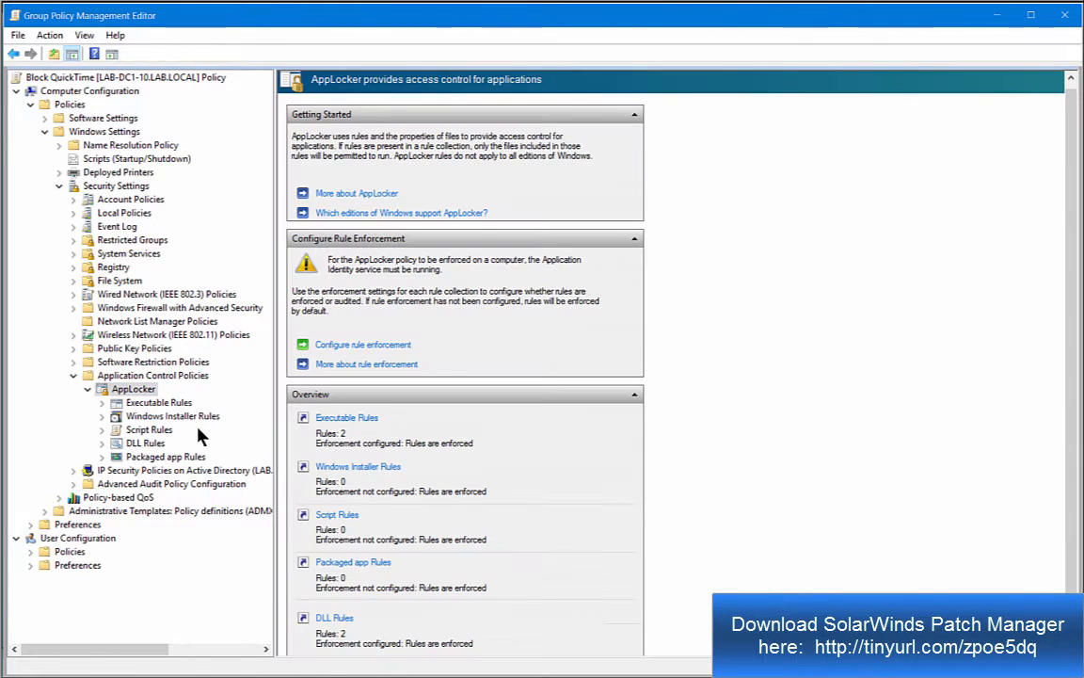
pyautogui.rightClick(145, 389)
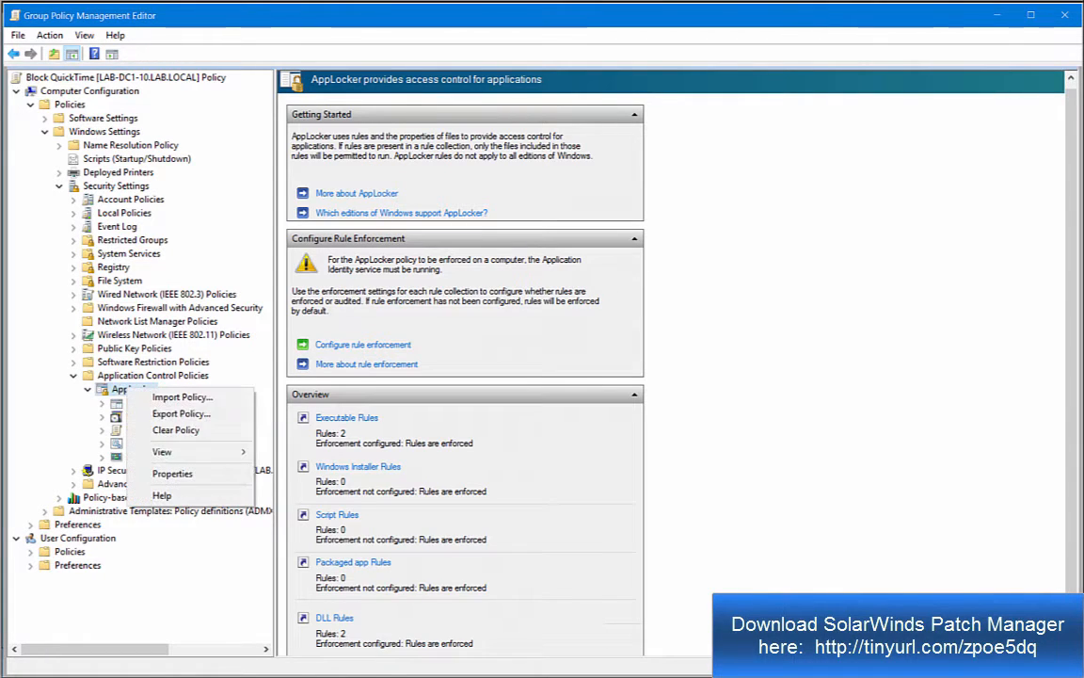
pyautogui.click(170, 398)
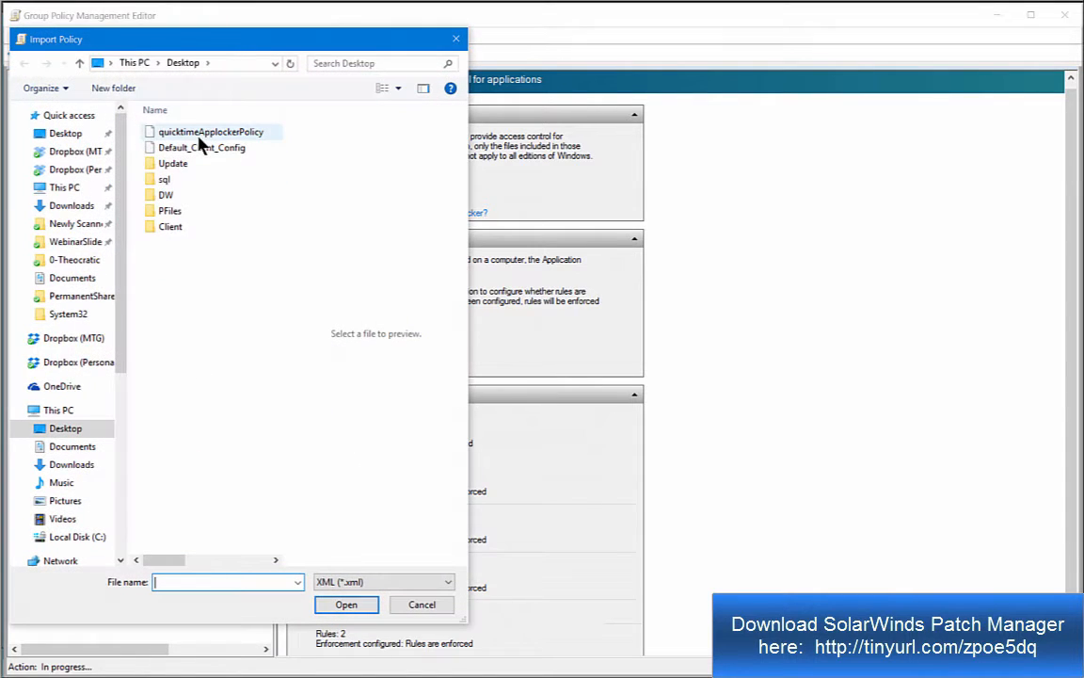
pyautogui.doubleClick(202, 132)
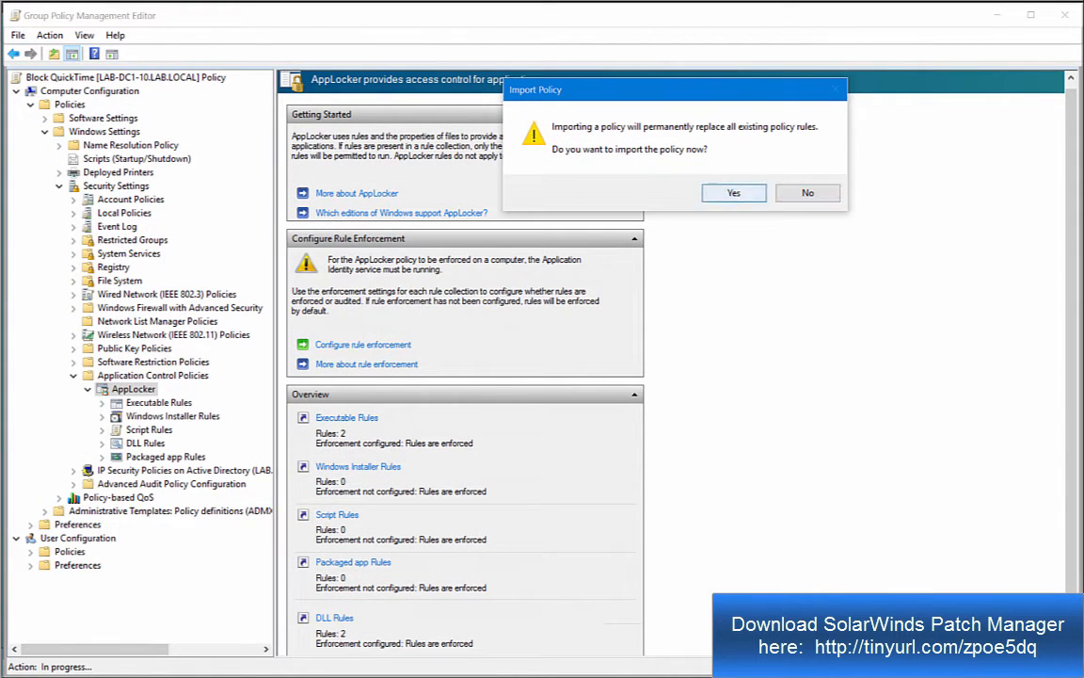
pyautogui.press('Return')
pyautogui.click(802, 188)
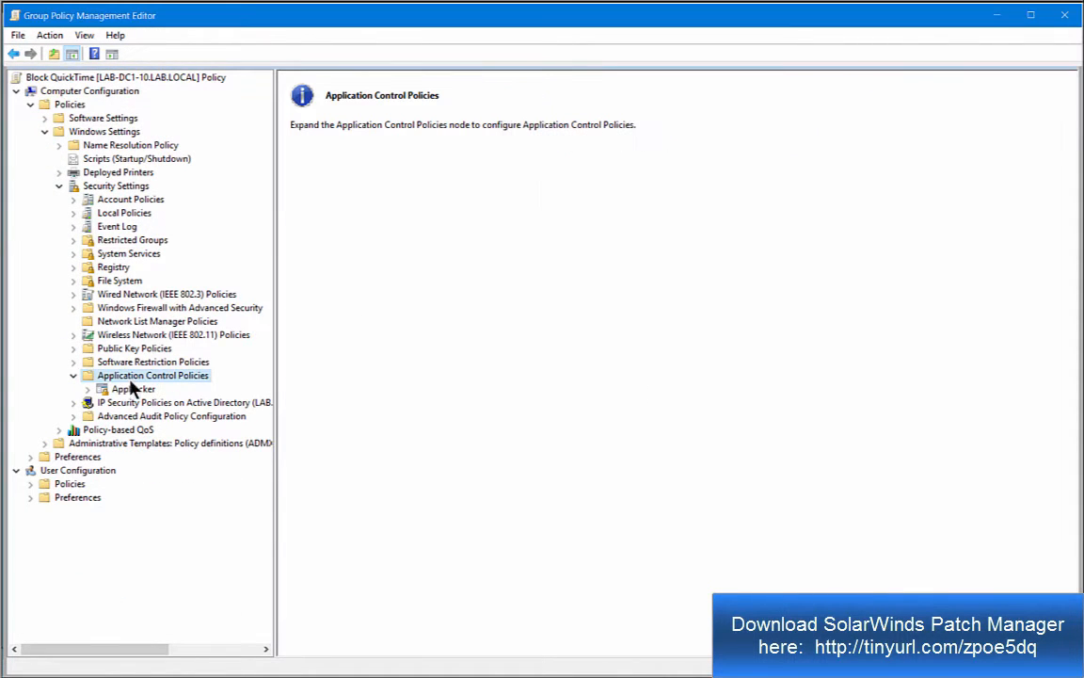
# Review the AppLocker executable rules, focusing on the QuickTime deny rule
pyautogui.click(88, 389)
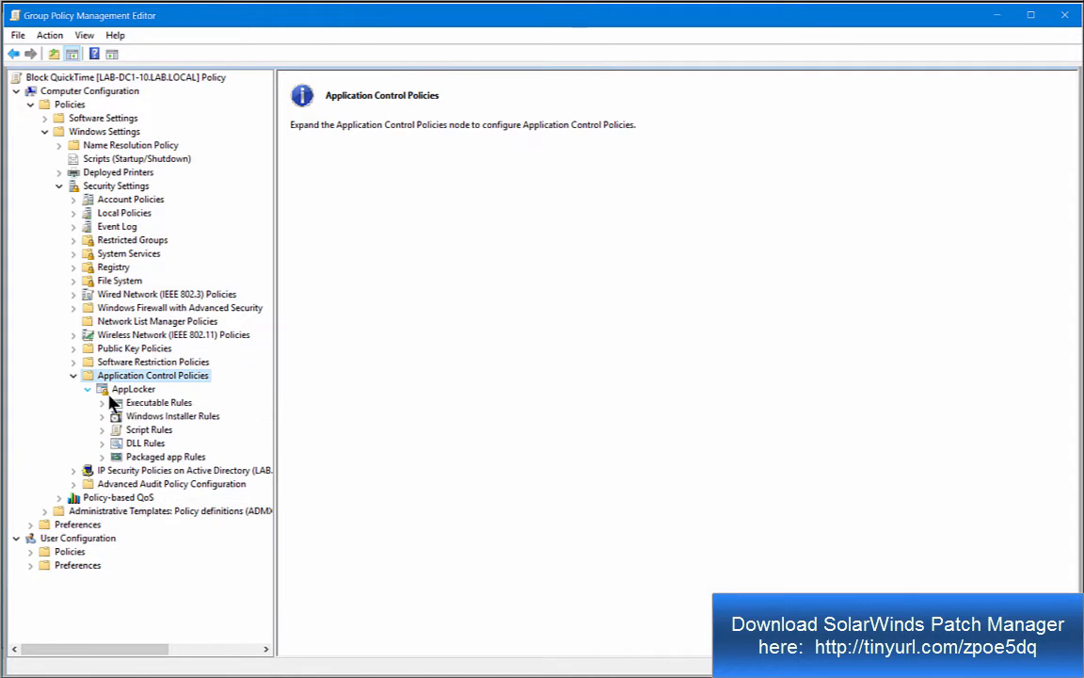
pyautogui.click(156, 403)
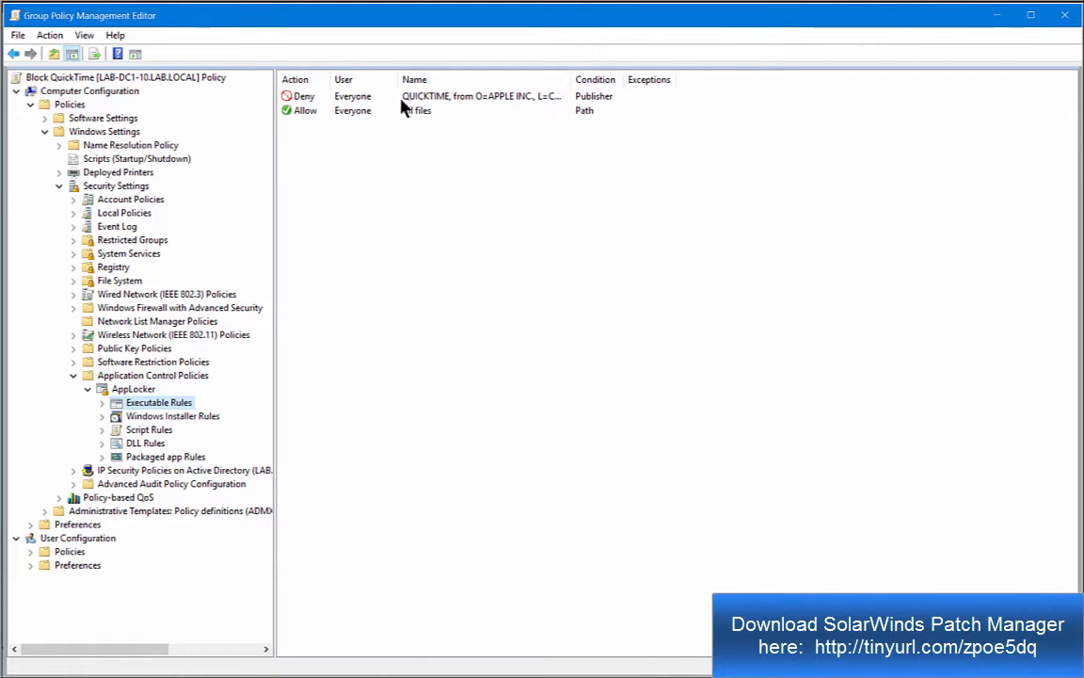
pyautogui.click(312, 98)
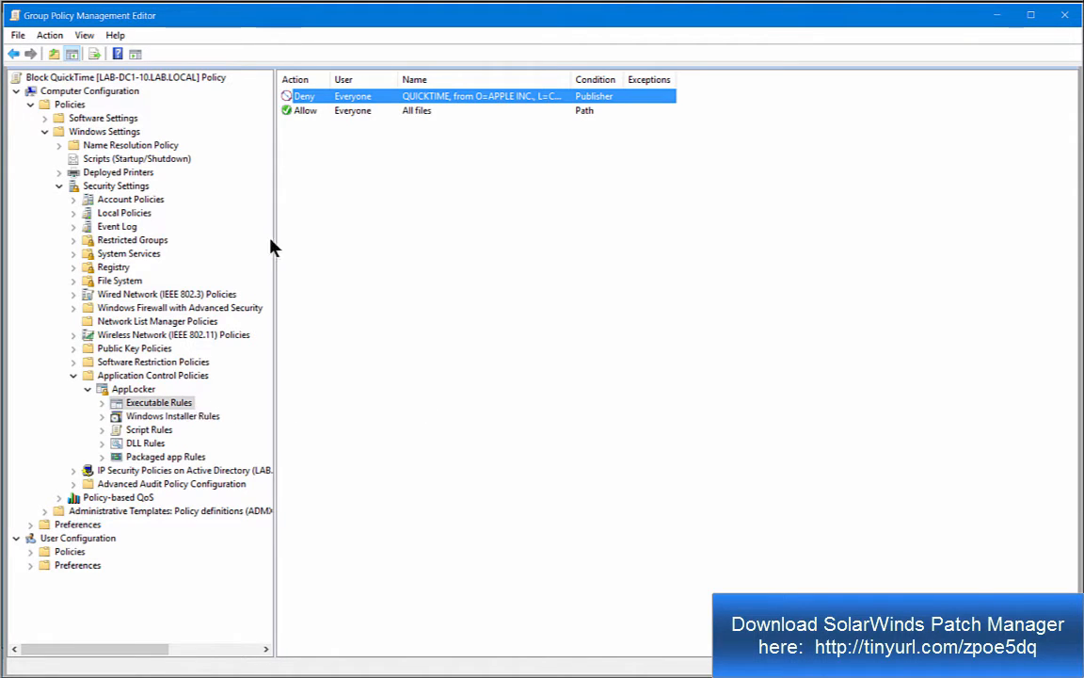
# Check the AppLocker rule enforcement settings for each rule collection and close them without changes
pyautogui.click(132, 389)
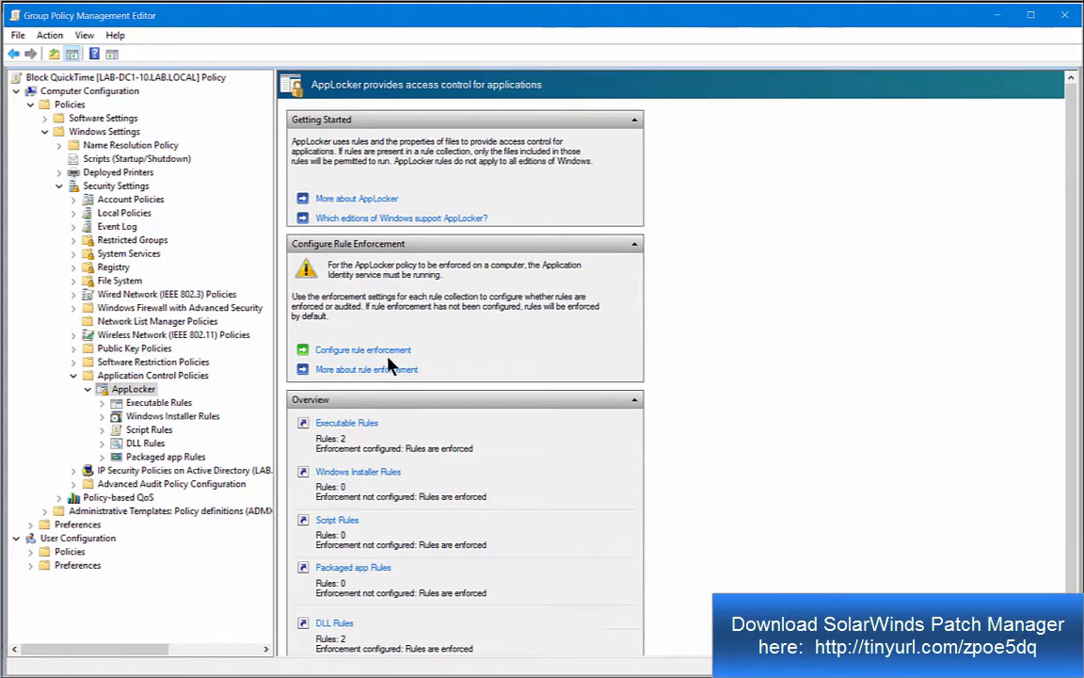
pyautogui.click(362, 349)
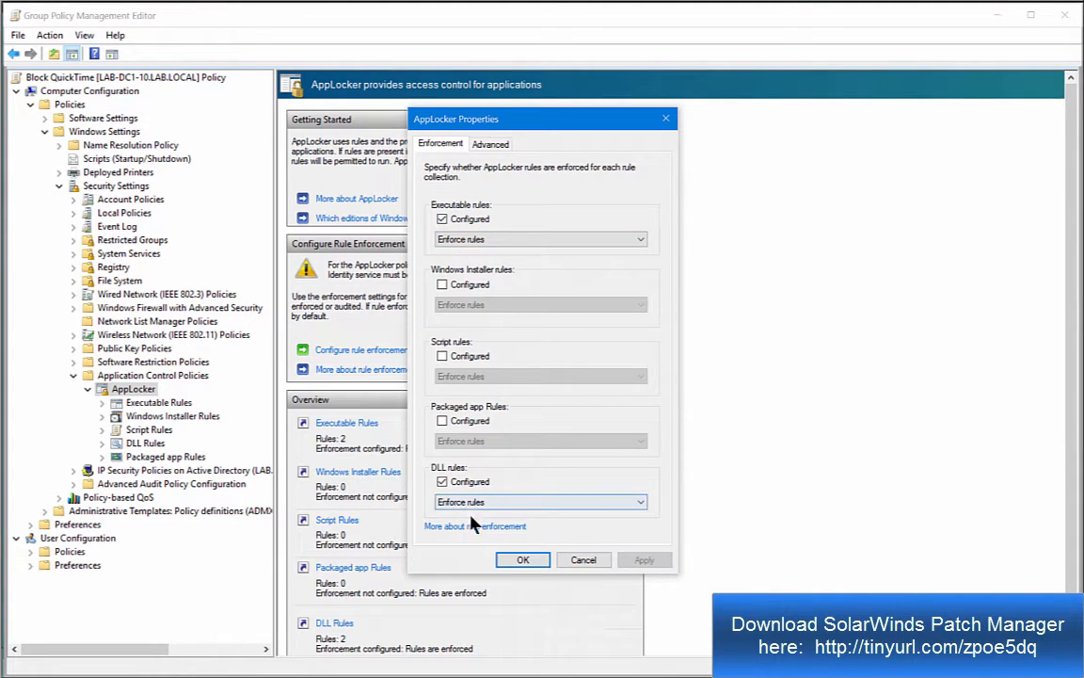
pyautogui.click(582, 560)
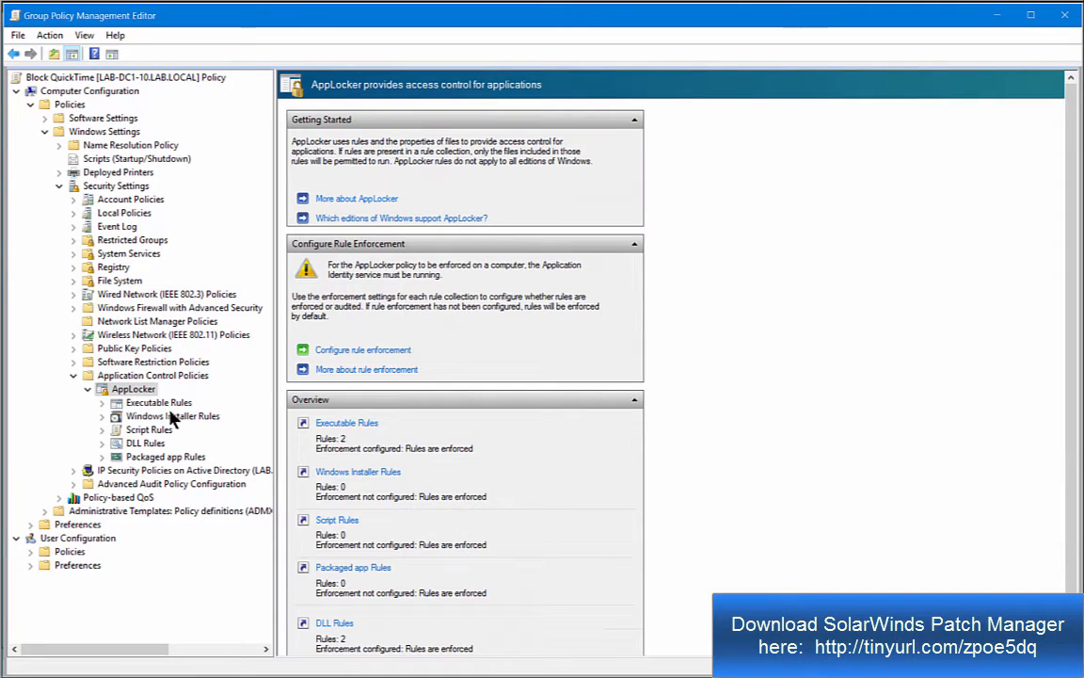
# Open the QuickTime deny rule under the executable rules and inspect its publisher, product name, file name and file version conditions
pyautogui.click(174, 403)
pyautogui.doubleClick(377, 96)
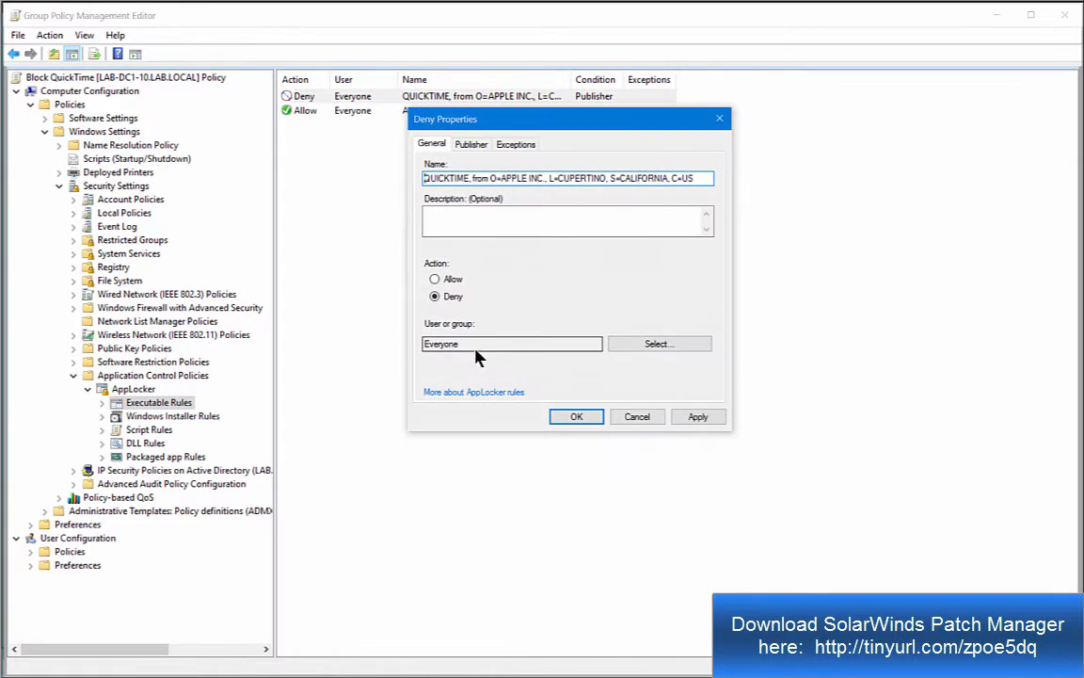
pyautogui.click(472, 146)
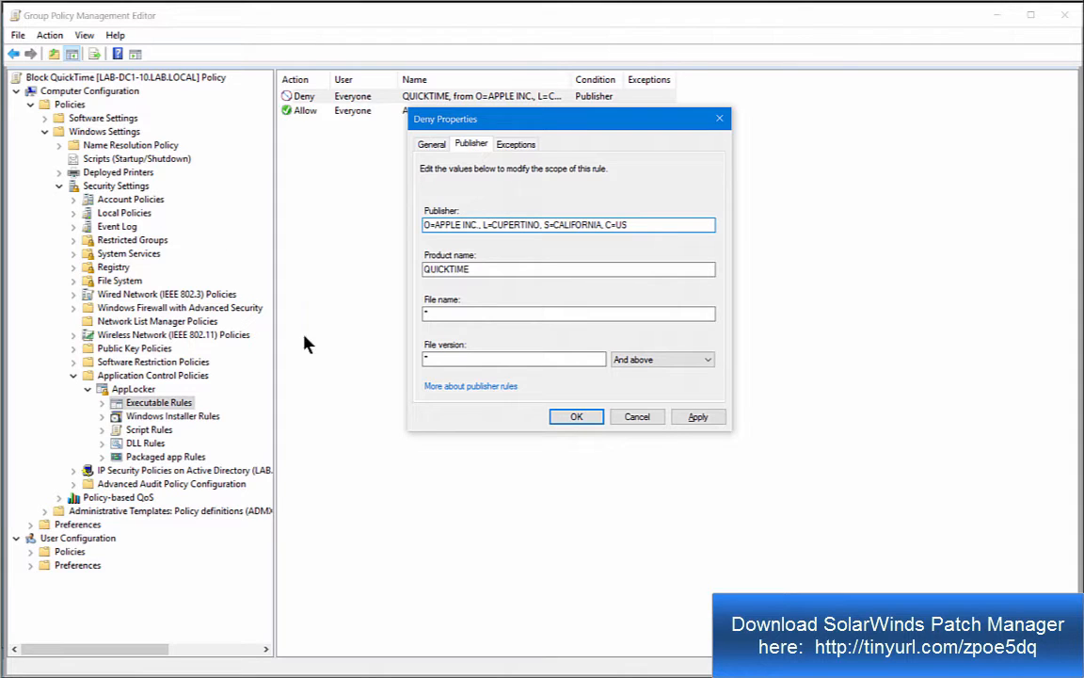
pyautogui.doubleClick(442, 313)
pyautogui.press('Tab')
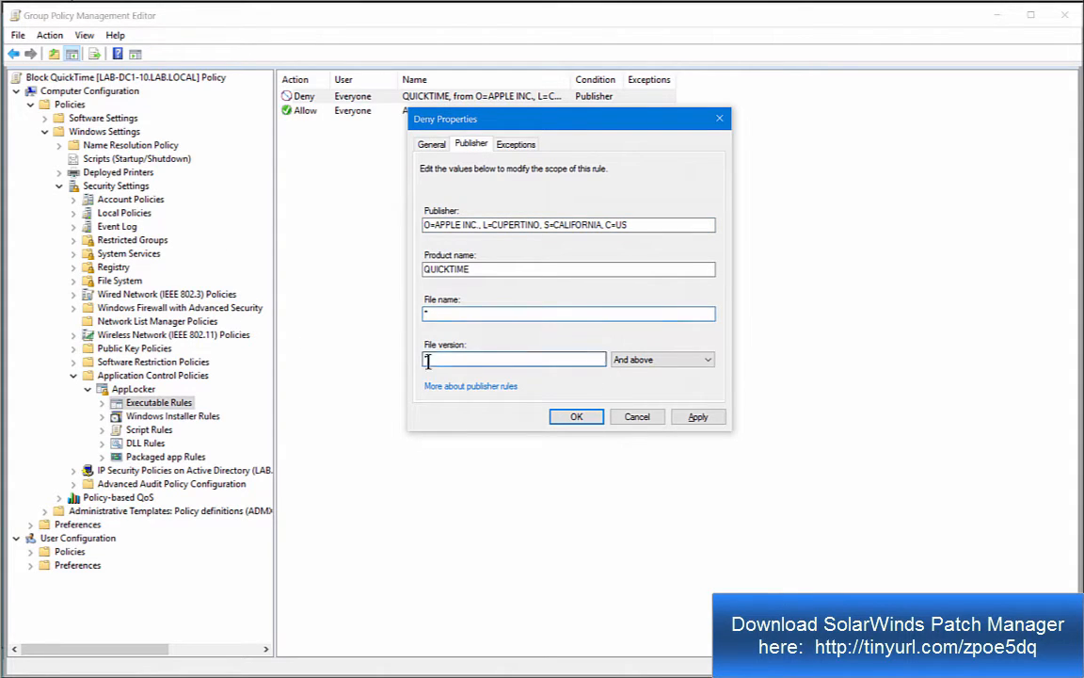
pyautogui.click(476, 270)
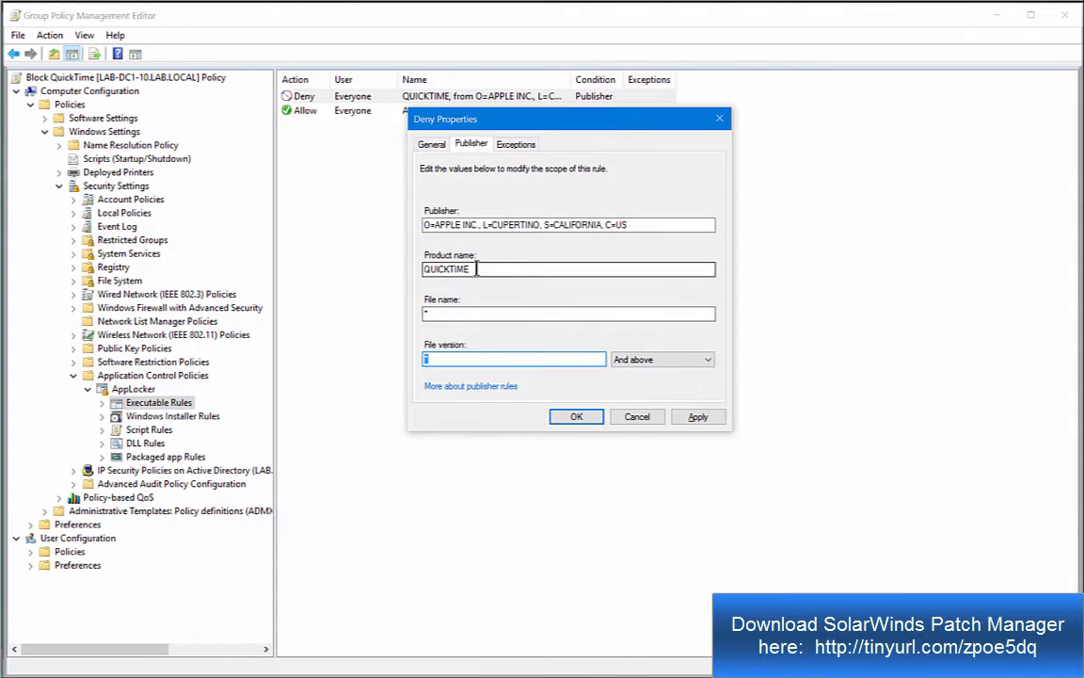
# Try wildcards in the deny rule with publisher *APPLE* and product name *QUICKTIME*, replace the publisher with *, and discard the edits
pyautogui.moveTo(644, 225); pyautogui.dragTo(252, 217)
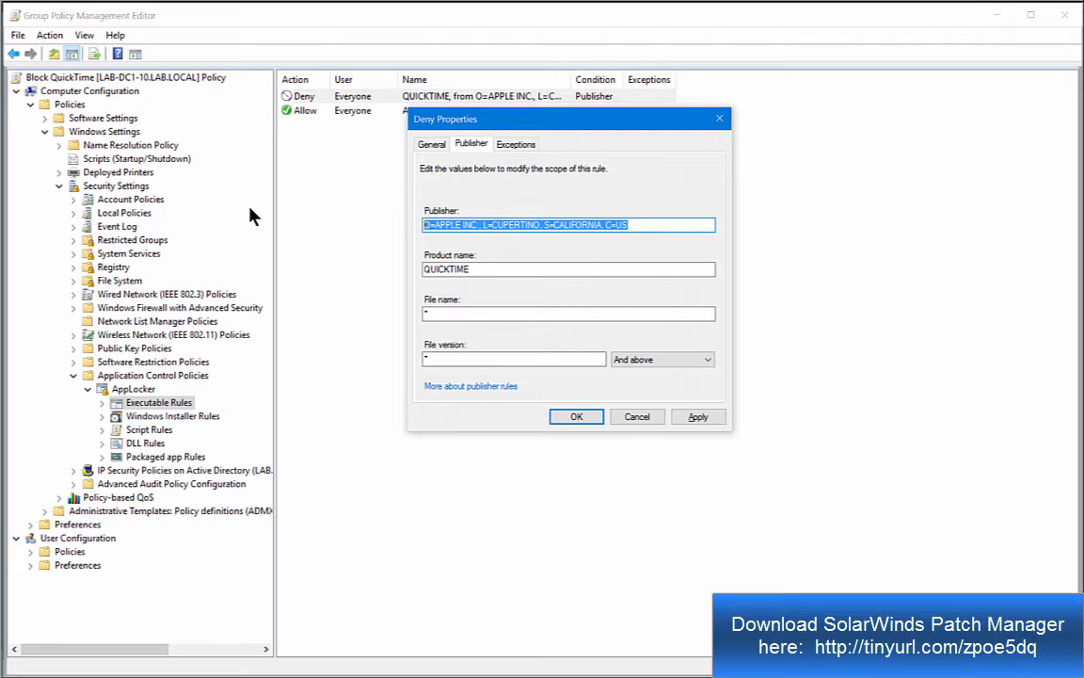
pyautogui.write('*AP')
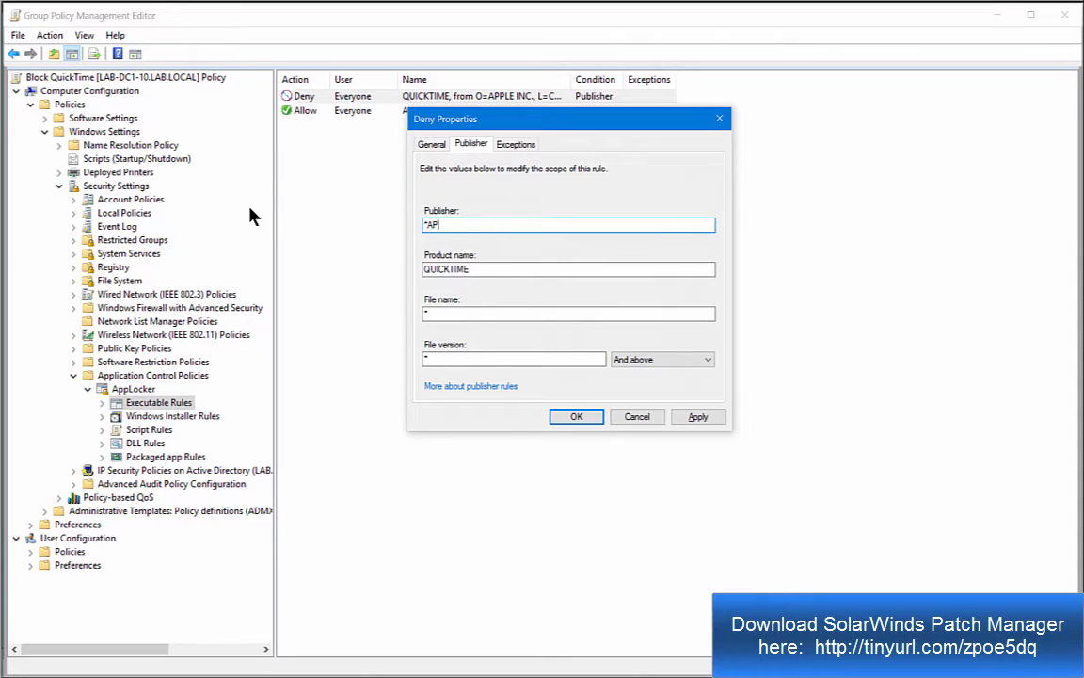
pyautogui.write('PLE*')
pyautogui.click(523, 270)
pyautogui.write('*')
pyautogui.press('Home')
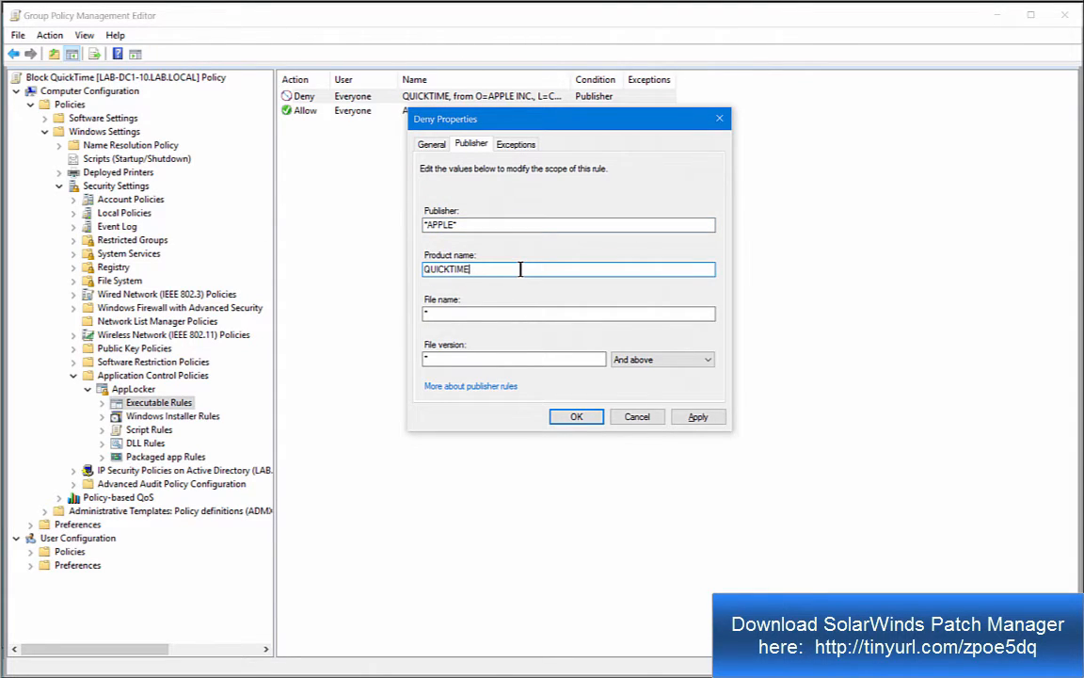
pyautogui.write('*')
pyautogui.hotkey('shift', 'Tab')
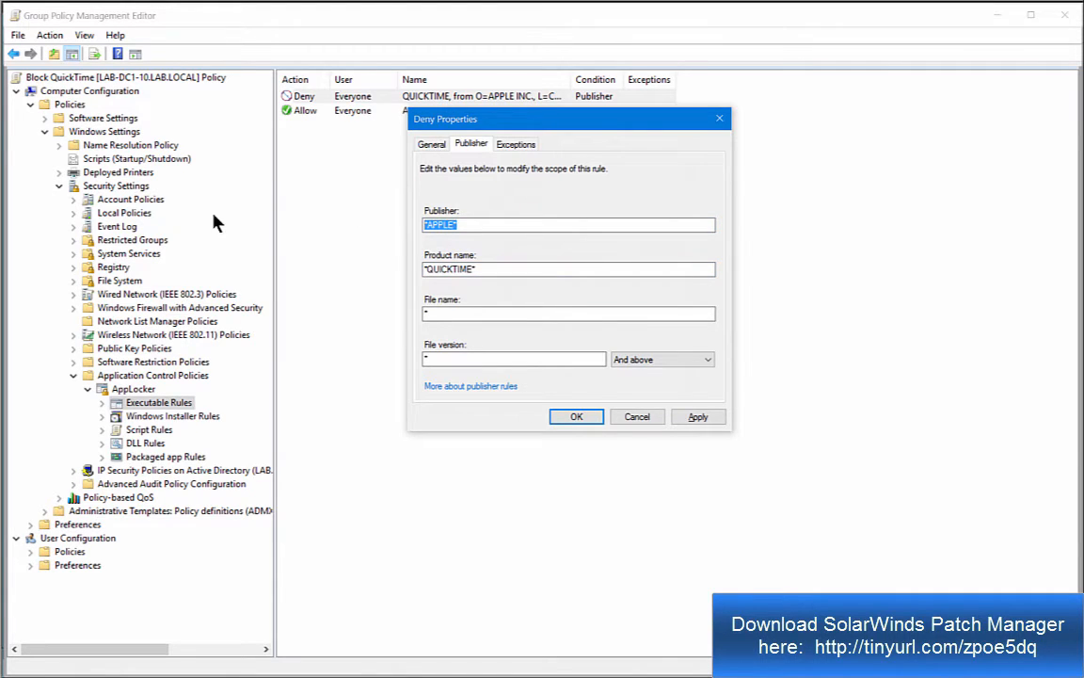
pyautogui.write('*')
pyautogui.click(635, 416)
# Reopen the QuickTime deny executable rule, check its publisher conditions, and close it without saving
pyautogui.doubleClick(377, 96)
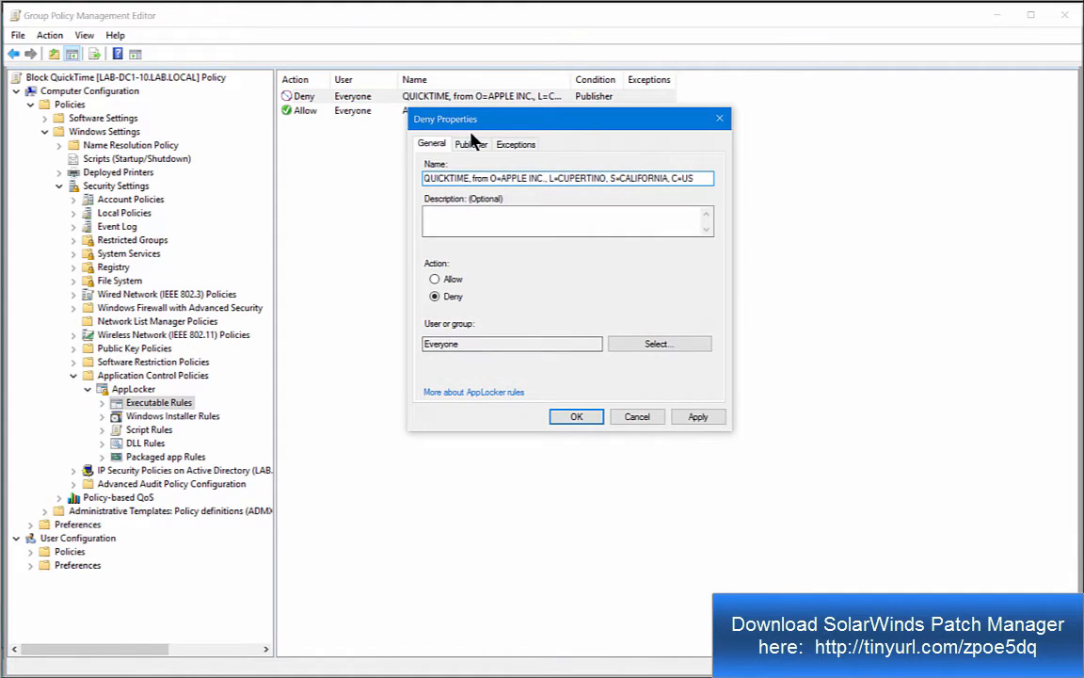
pyautogui.click(471, 144)
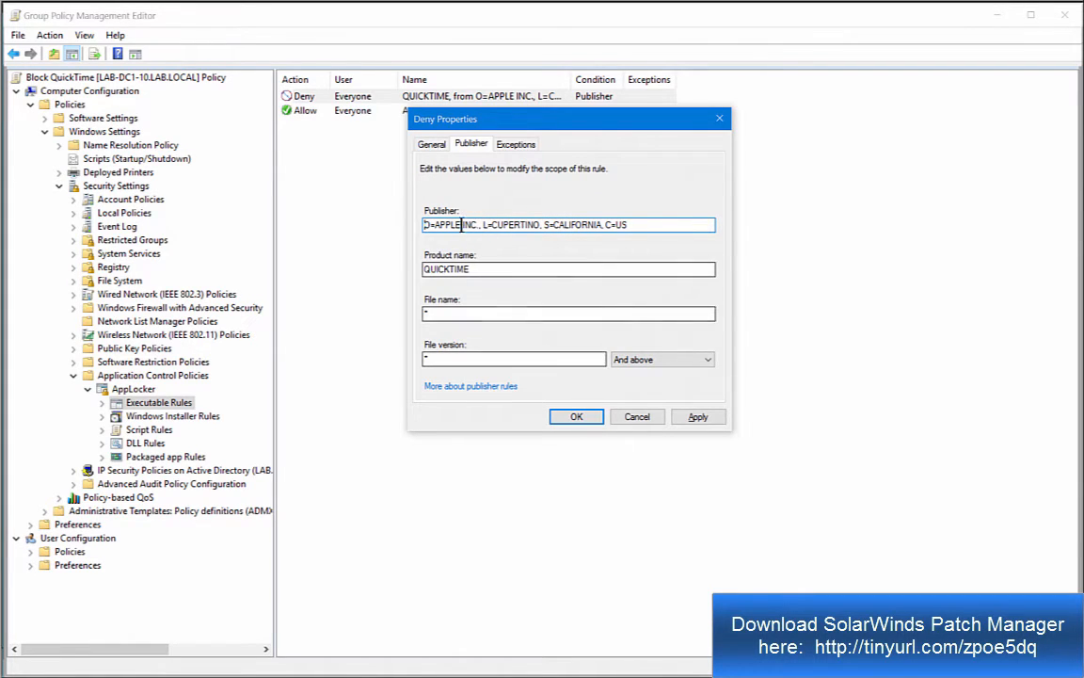
pyautogui.click(636, 416)
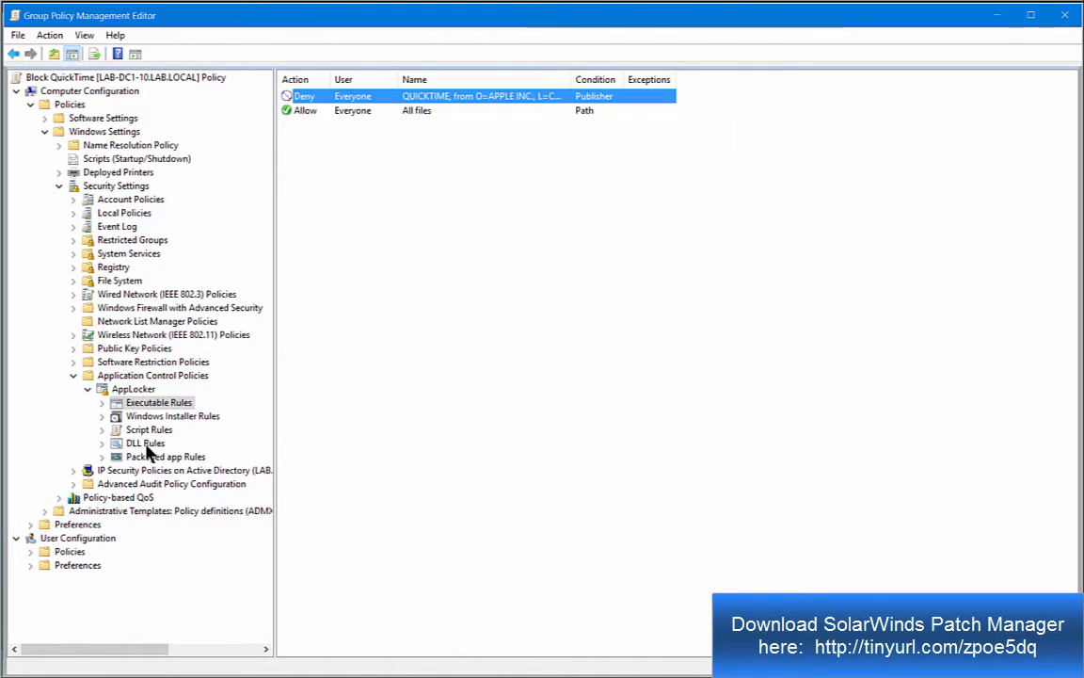
# Review the deny and allow entries in the AppLocker DLL rules
pyautogui.click(146, 444)
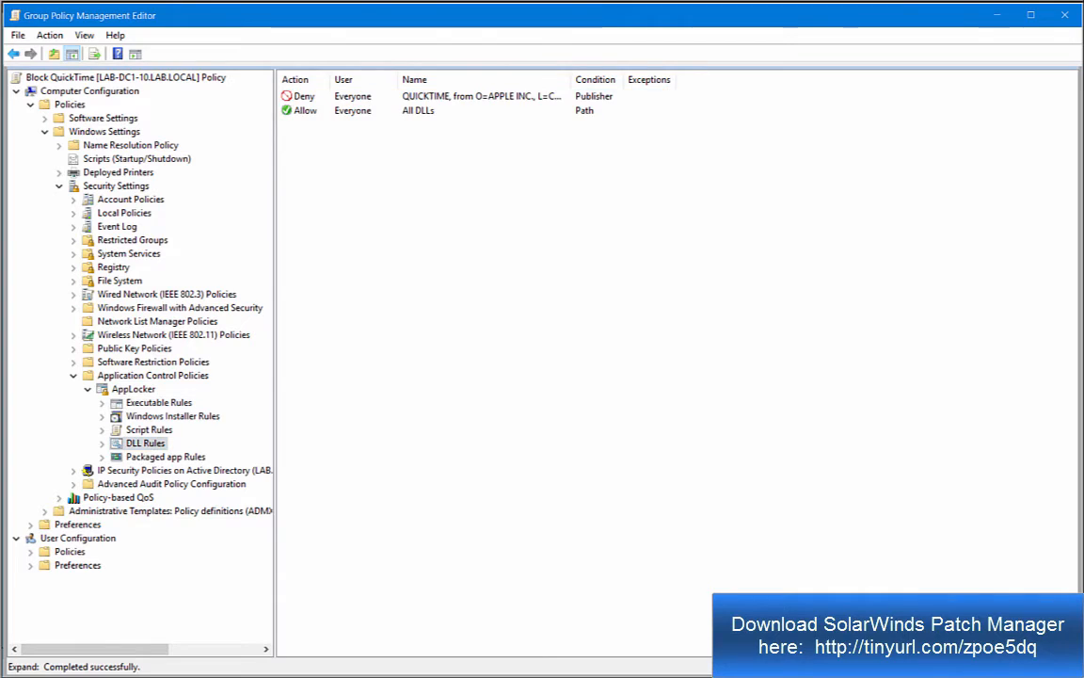
pyautogui.click(320, 97)
pyautogui.click(318, 111)
pyautogui.click(318, 97)
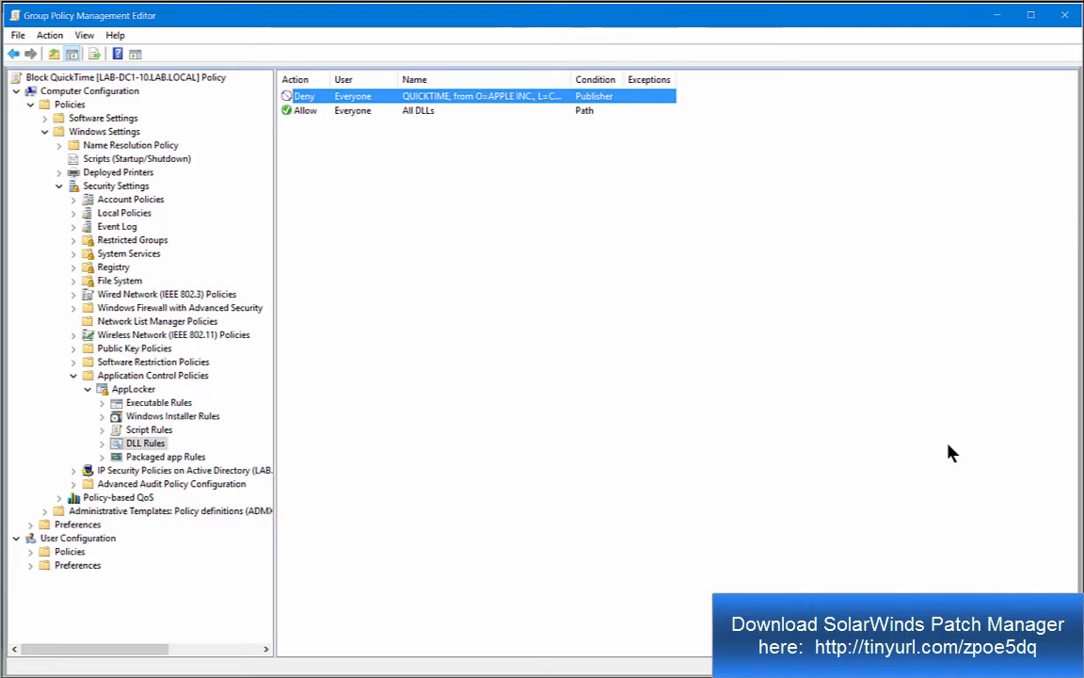
pyautogui.click(999, 17)
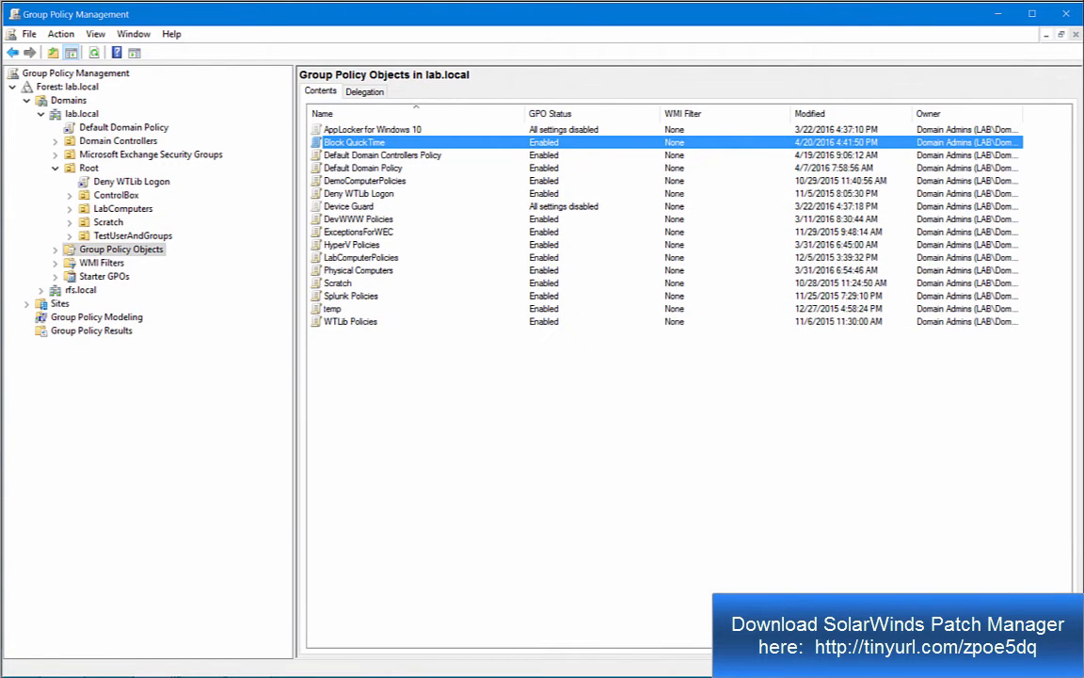
pyautogui.hotkey('alt', 'Tab')
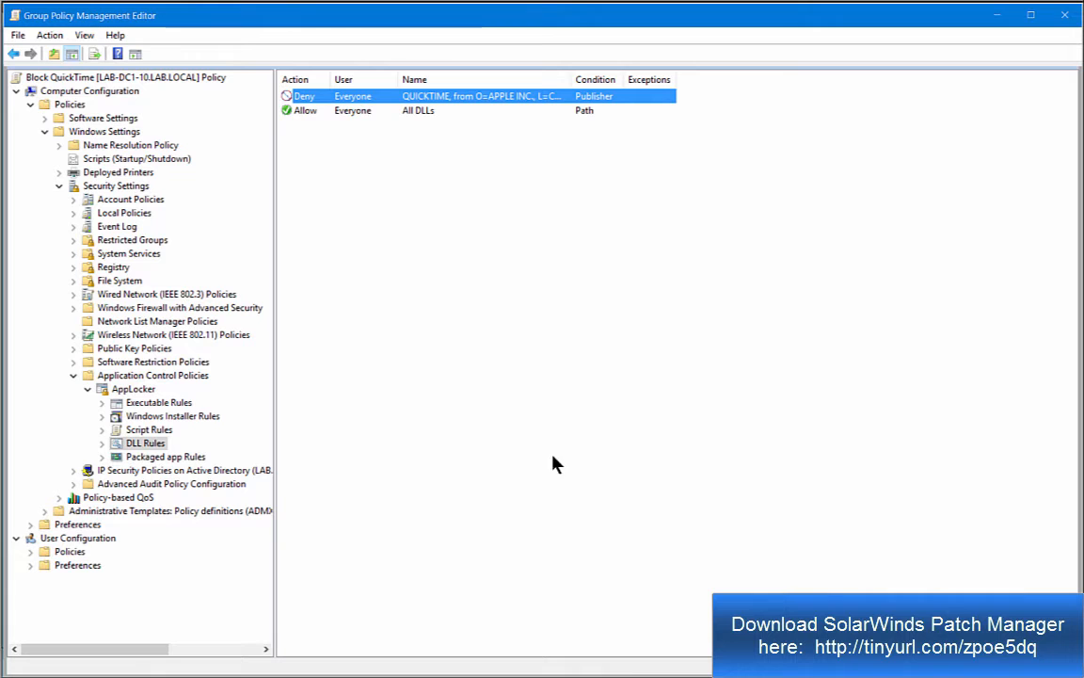
# Find Application Identity among the policy's system services, inspect its startup mode setting, and close it without changes
pyautogui.doubleClick(124, 214)
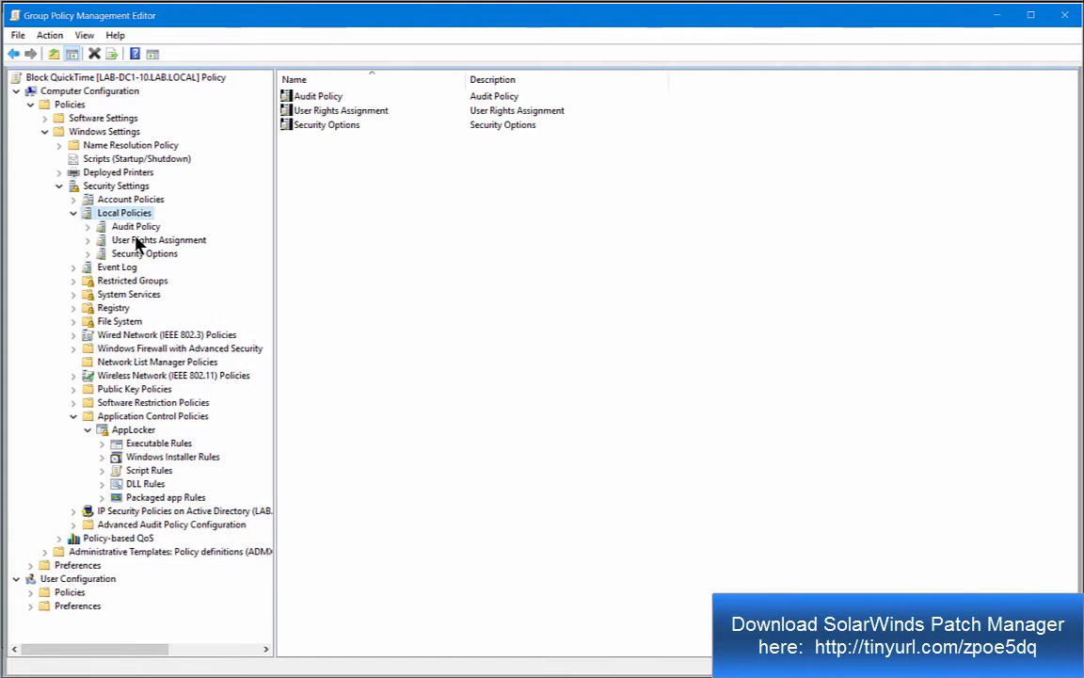
pyautogui.click(142, 254)
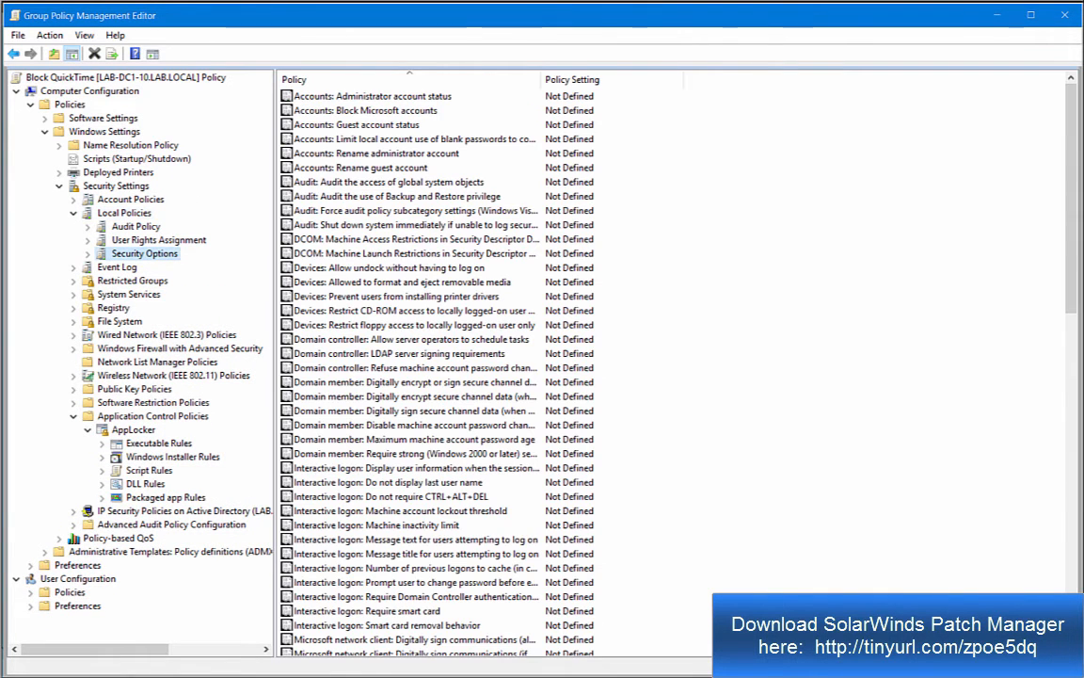
pyautogui.click(129, 294)
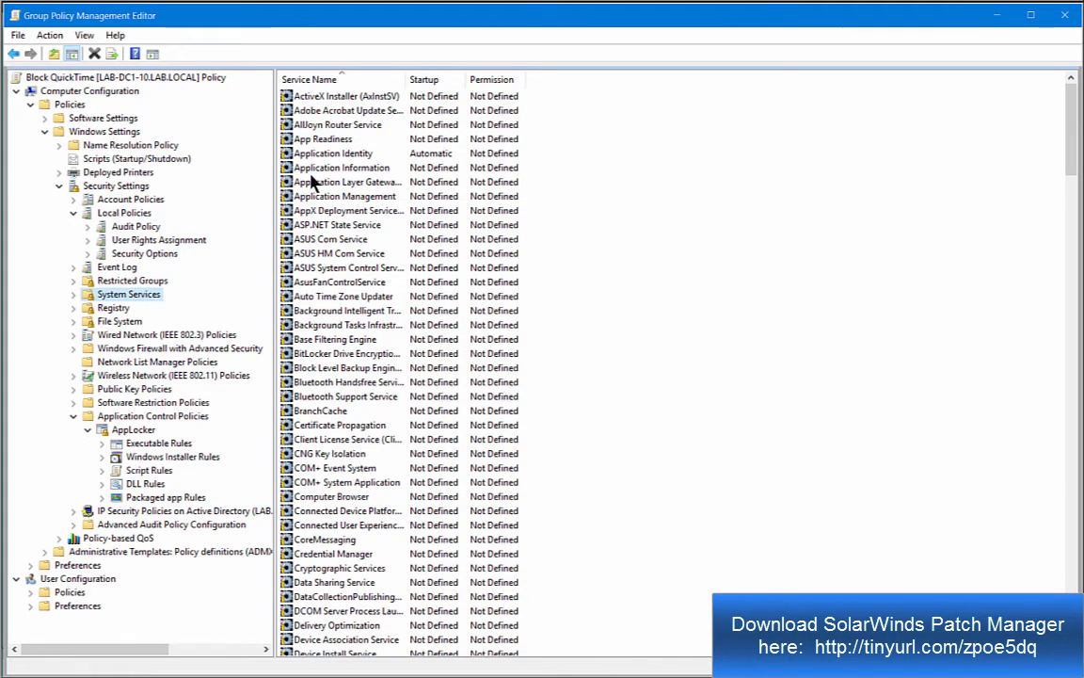
pyautogui.click(337, 155)
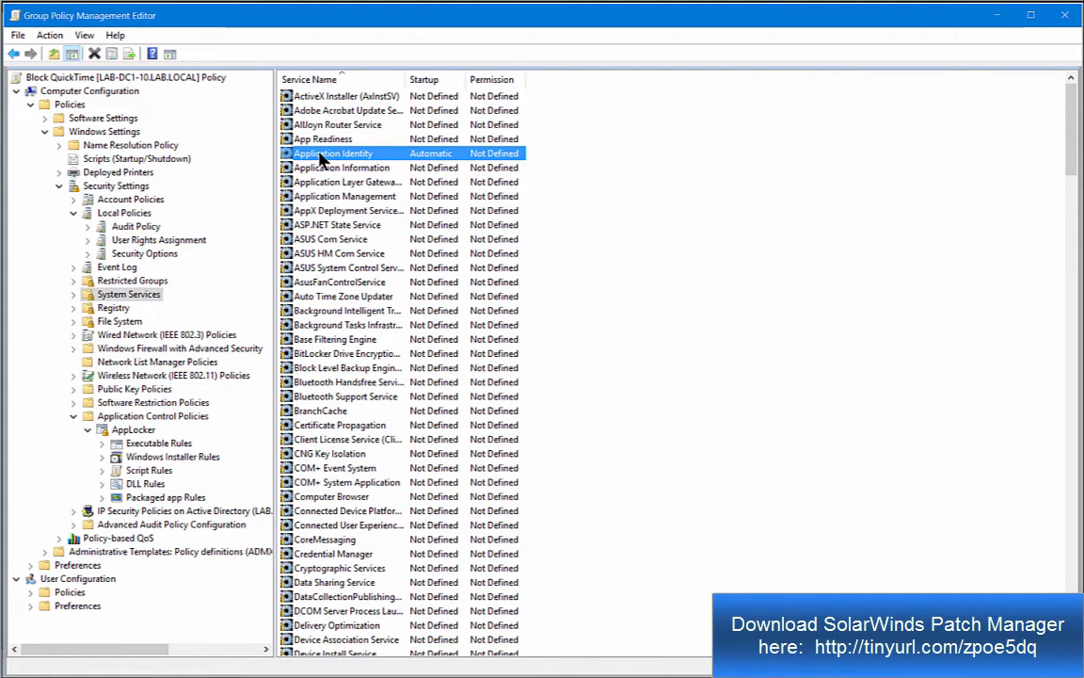
pyautogui.doubleClick(320, 150)
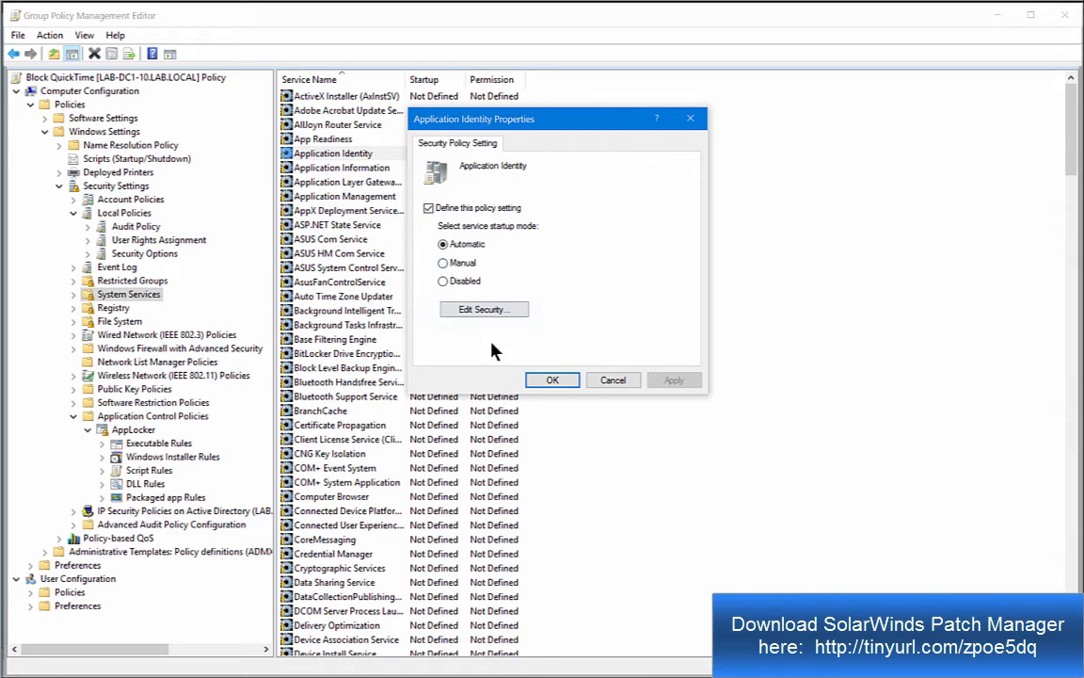
pyautogui.click(605, 386)
pyautogui.click(354, 211)
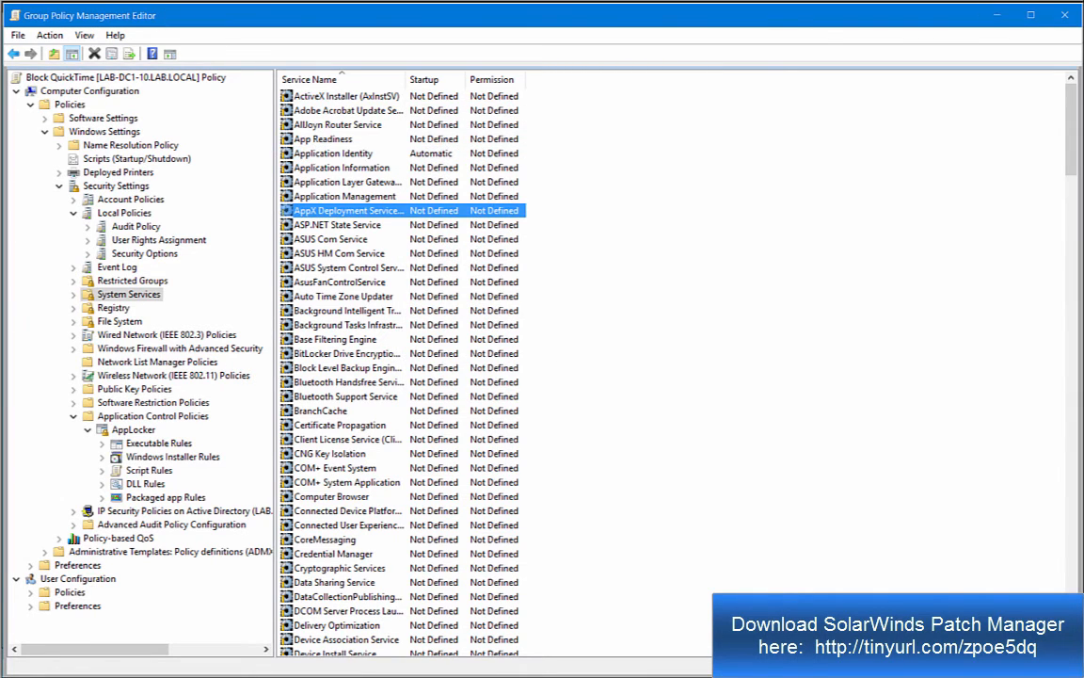
# Force a Group Policy update on the DemoComputers organizational unit under LabComputers in Group Policy Management, and close the update results
pyautogui.click(998, 15)
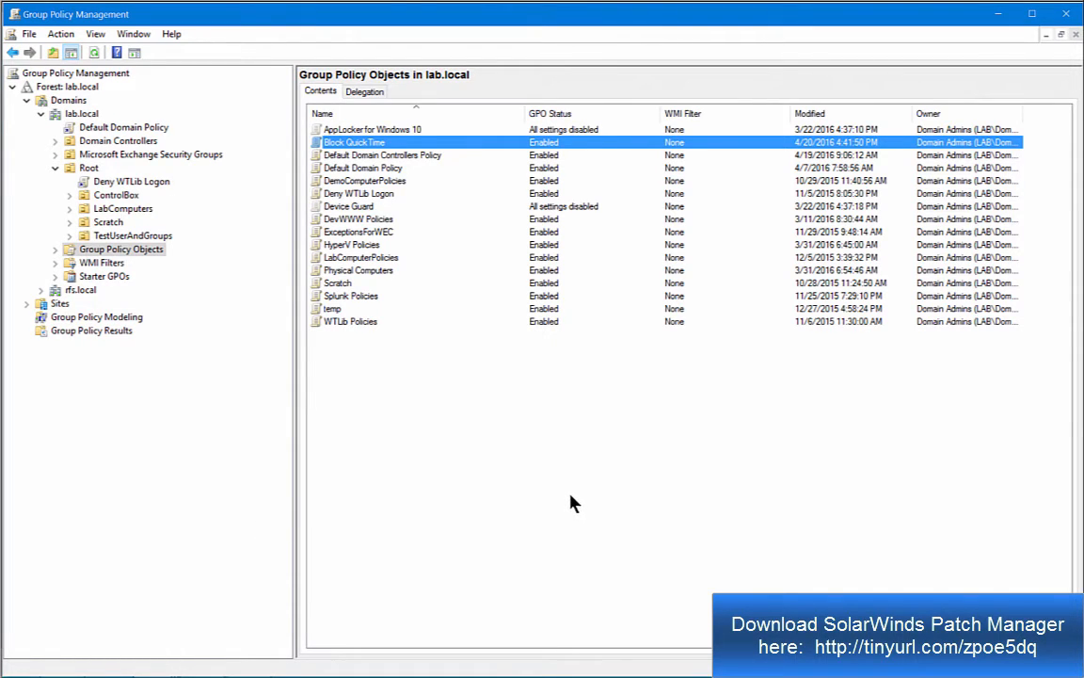
pyautogui.doubleClick(123, 208)
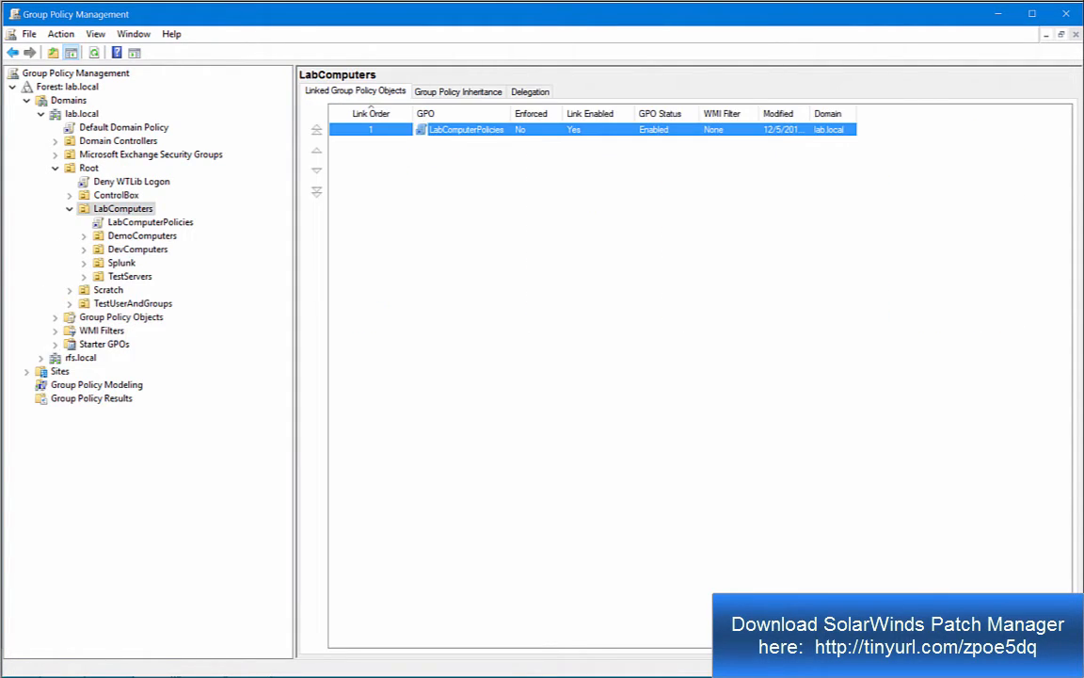
pyautogui.click(140, 236)
pyautogui.rightClick(139, 236)
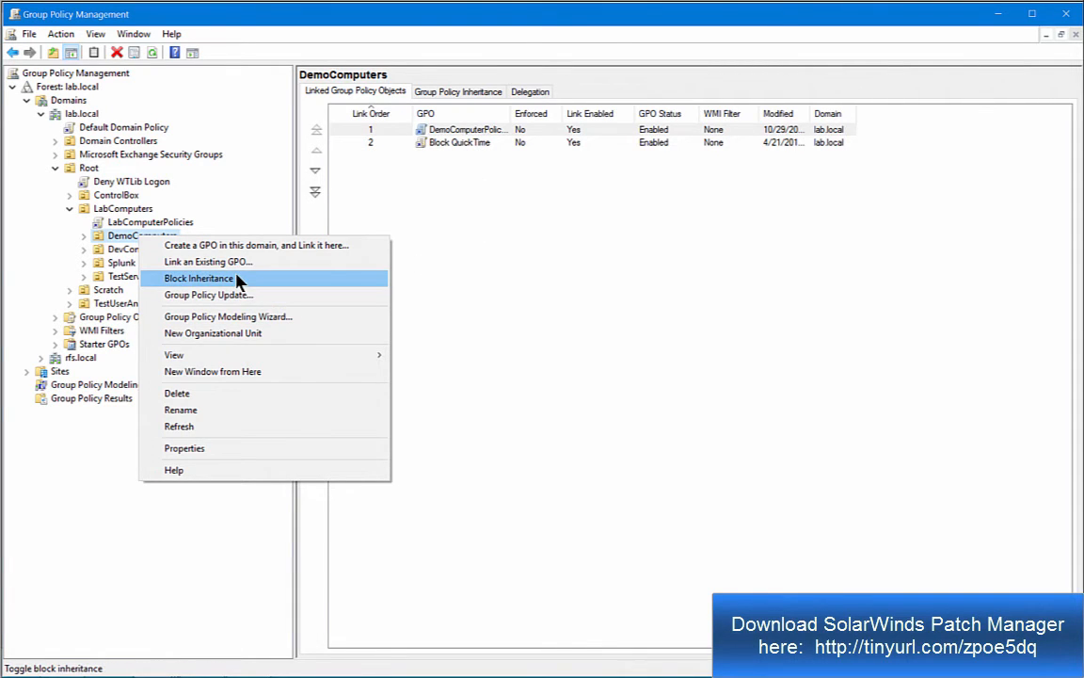
pyautogui.click(237, 300)
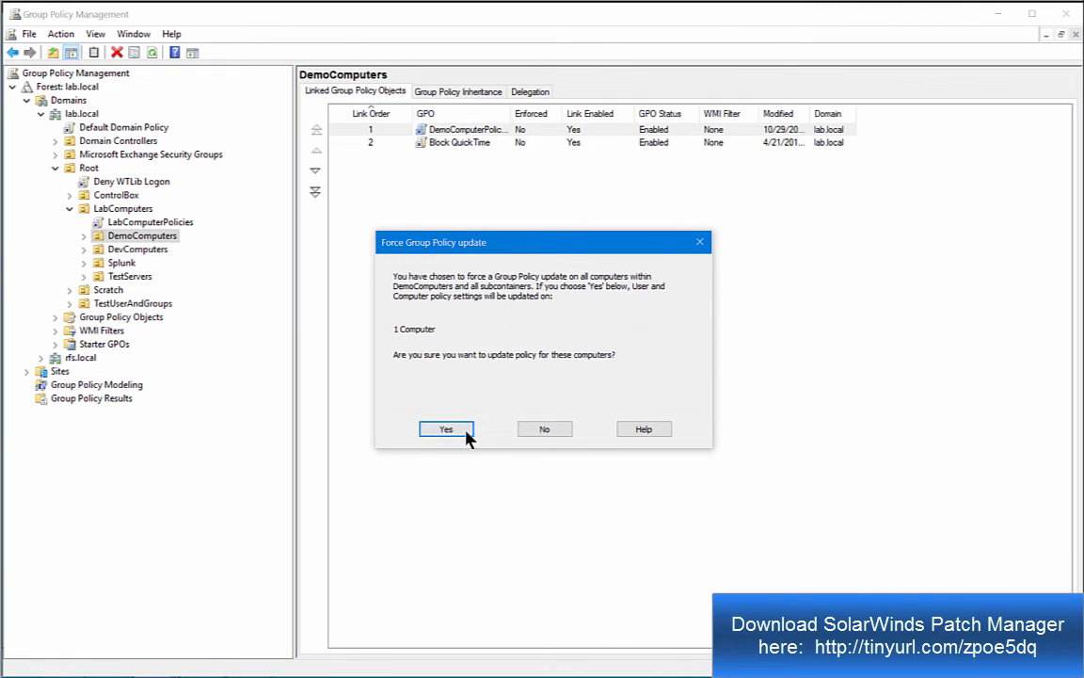
pyautogui.click(465, 432)
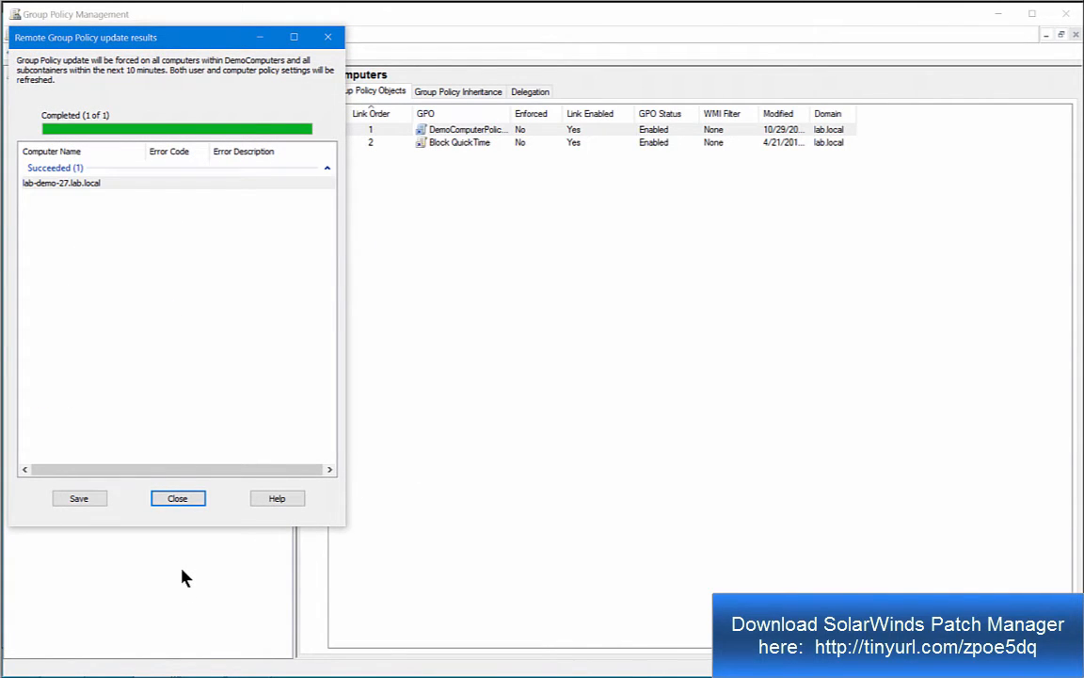
pyautogui.click(177, 498)
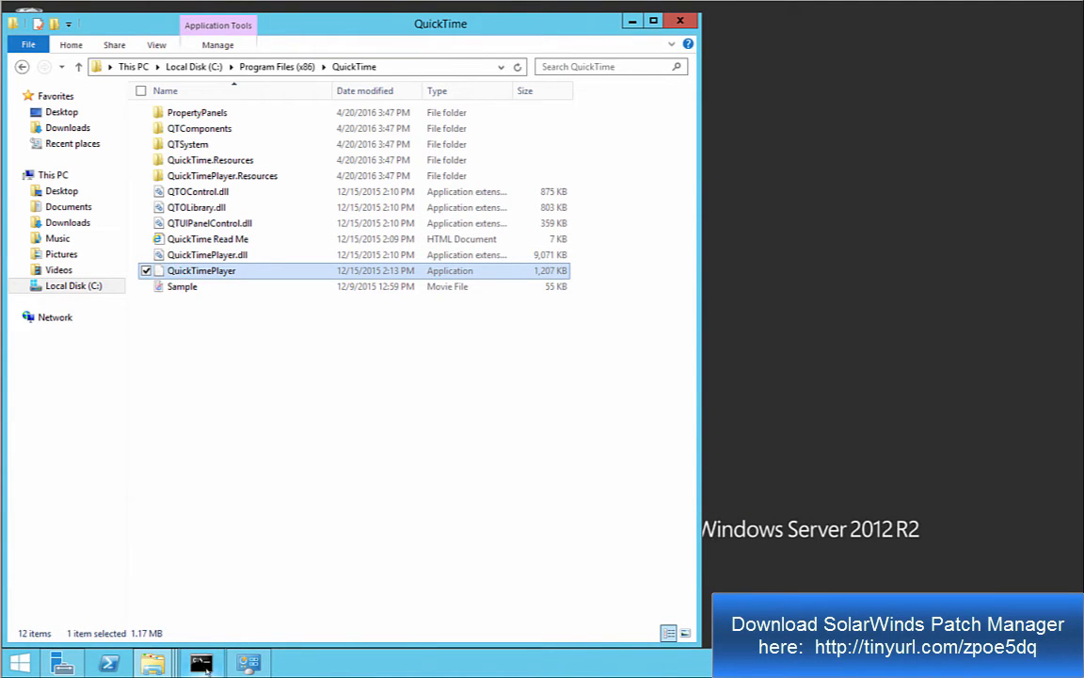
# Switch to the administrator Windows PowerShell session and run the script .\RunCommandOnAllComputersInGroup.ps1
pyautogui.moveTo(247, 663)
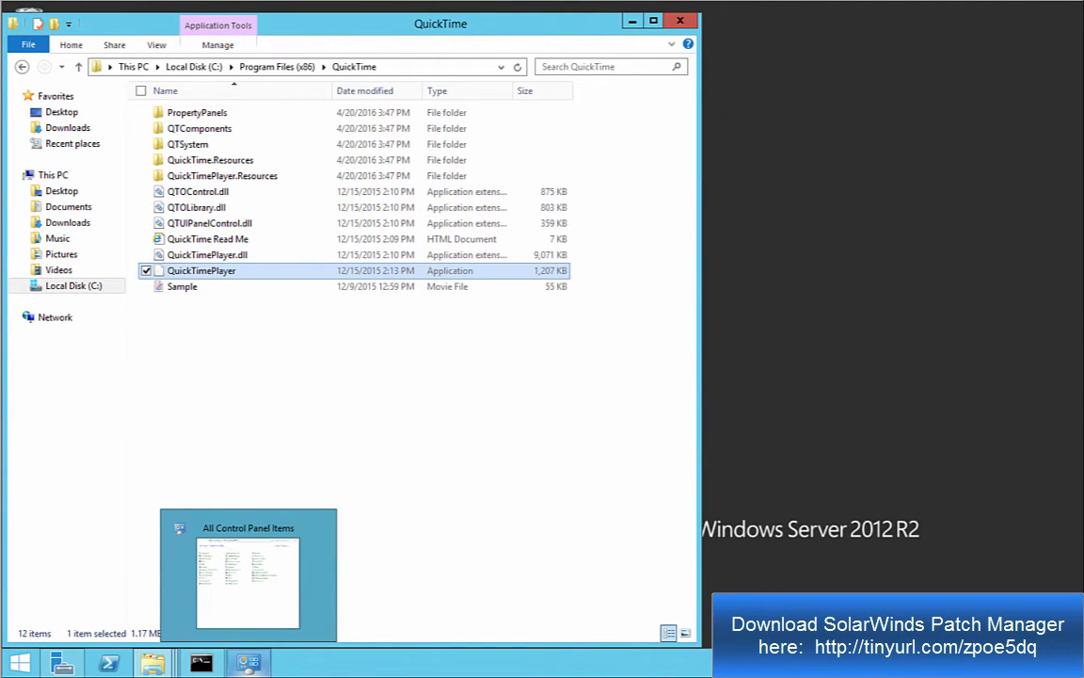
pyautogui.moveTo(42, 675)
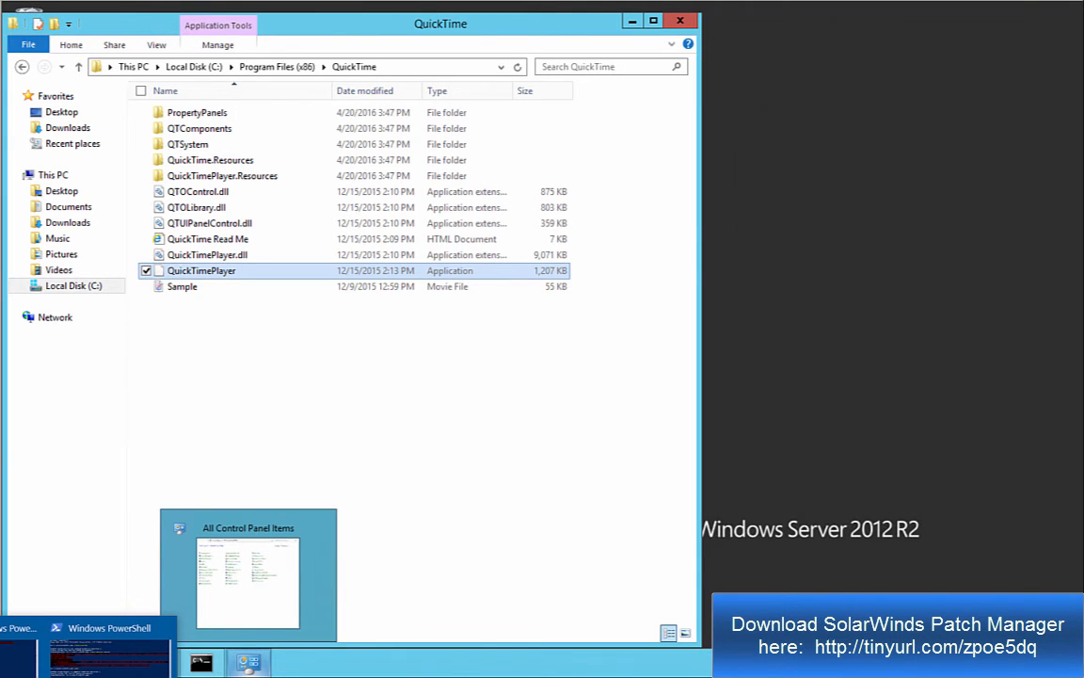
pyautogui.click(91, 669)
pyautogui.moveTo(42, 676)
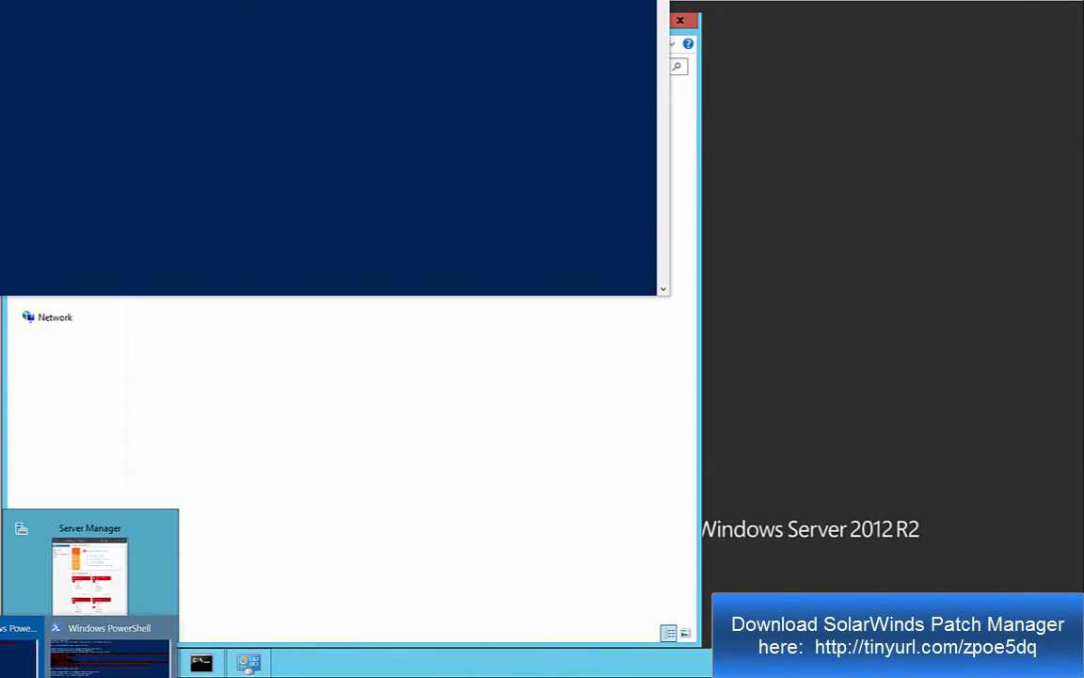
pyautogui.click(20, 652)
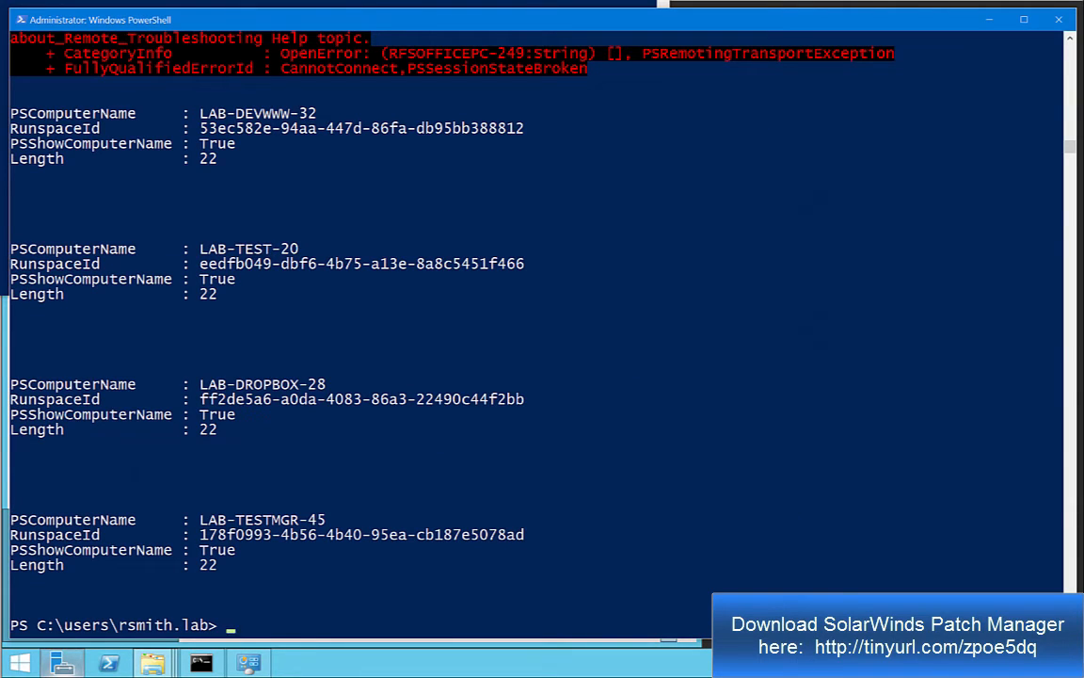
pyautogui.press('Up')
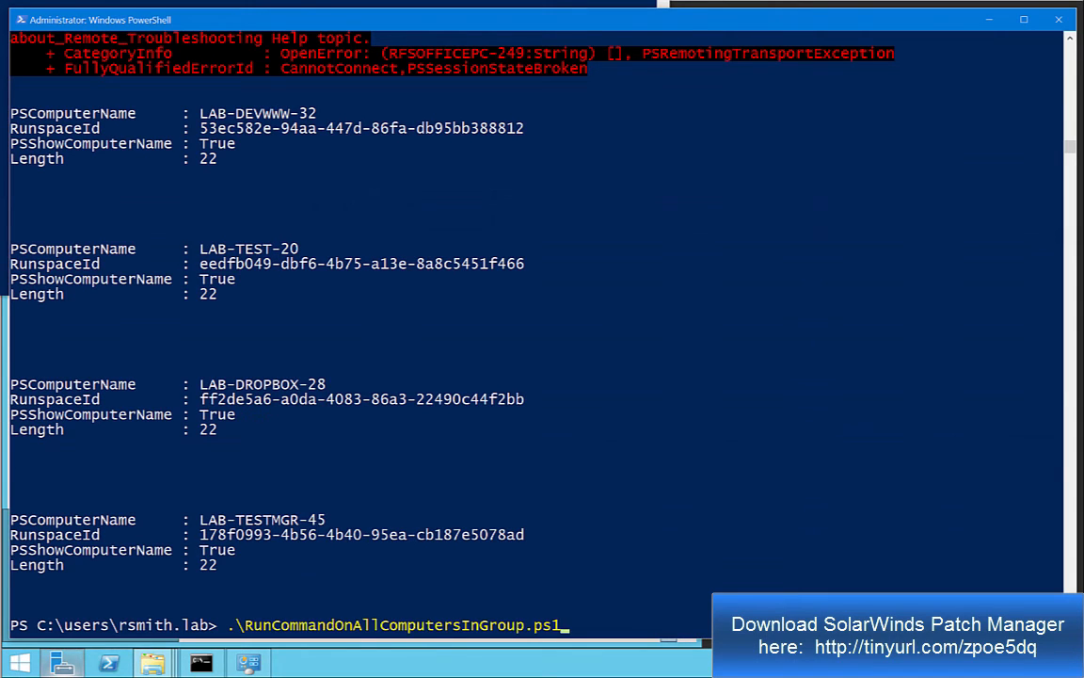
pyautogui.press('Return')
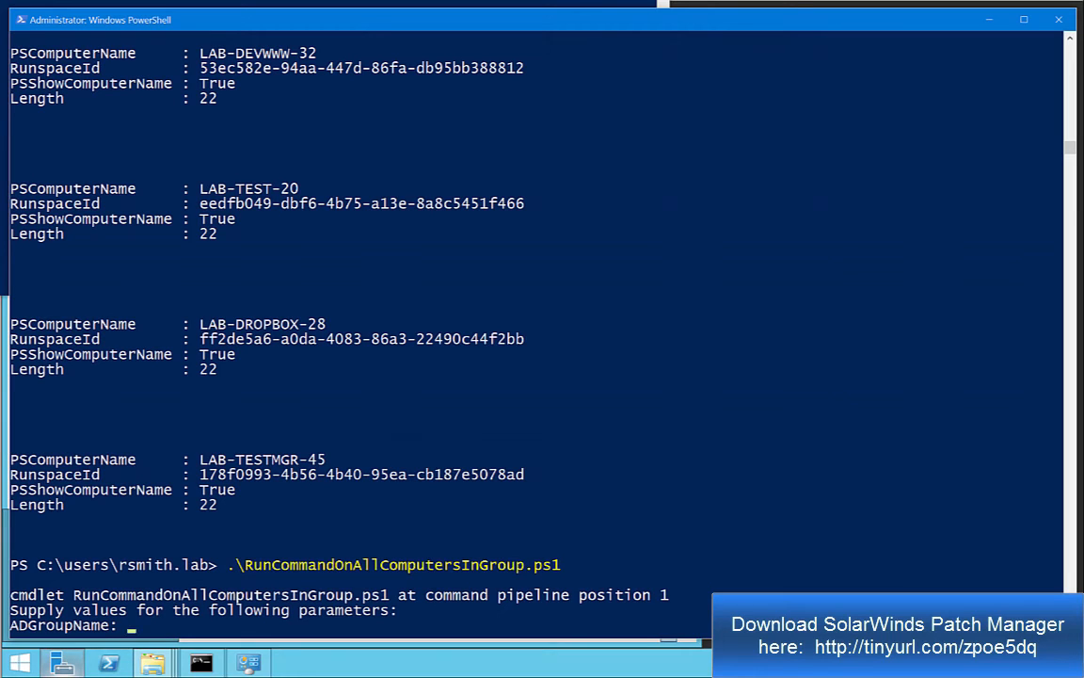
# Supply DOMAIN COMPUTERS as the script's AD group name and "start-service appidsvc" as the command to run, and execute it
pyautogui.write('DOMAIN COMPUTERS')
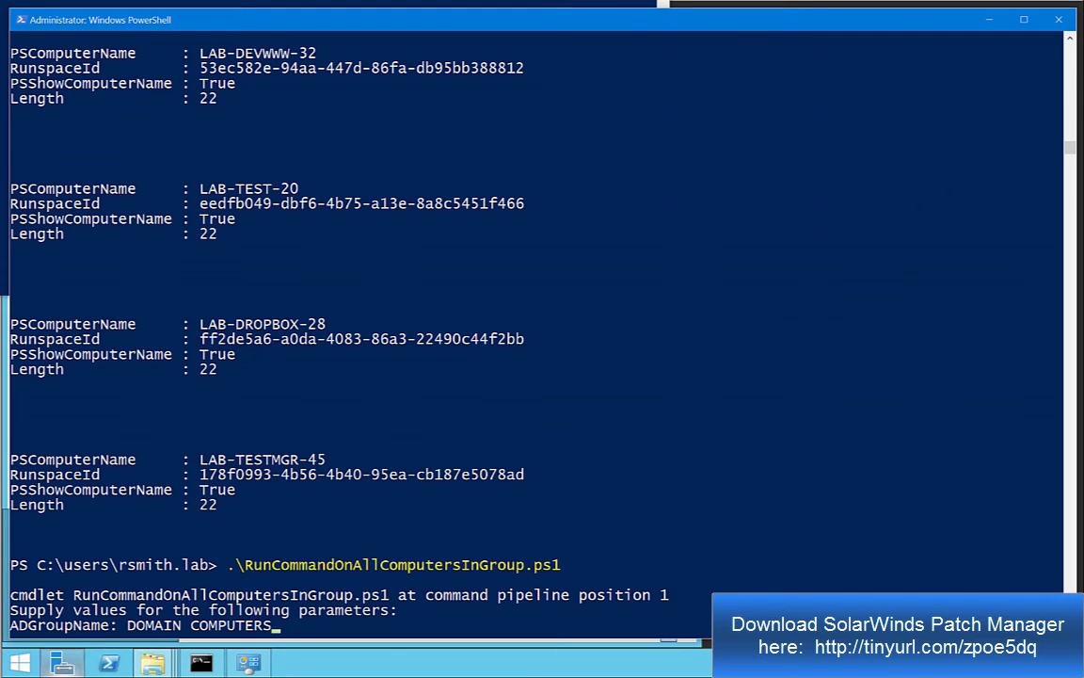
pyautogui.press('Return')
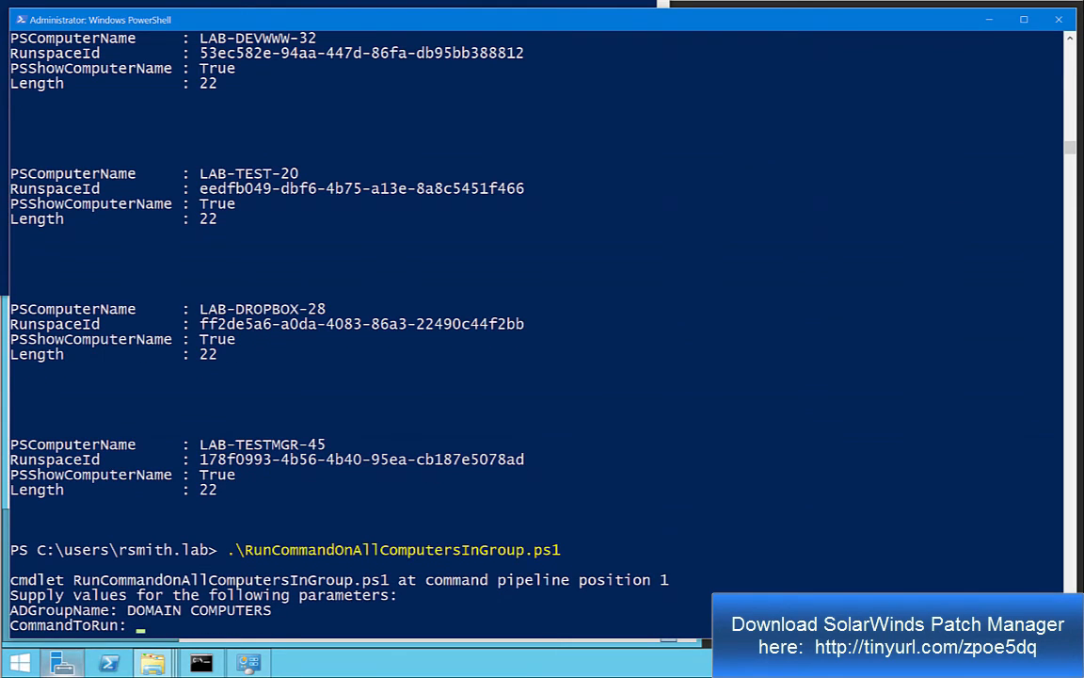
pyautogui.press('Up')
pyautogui.press('Up')
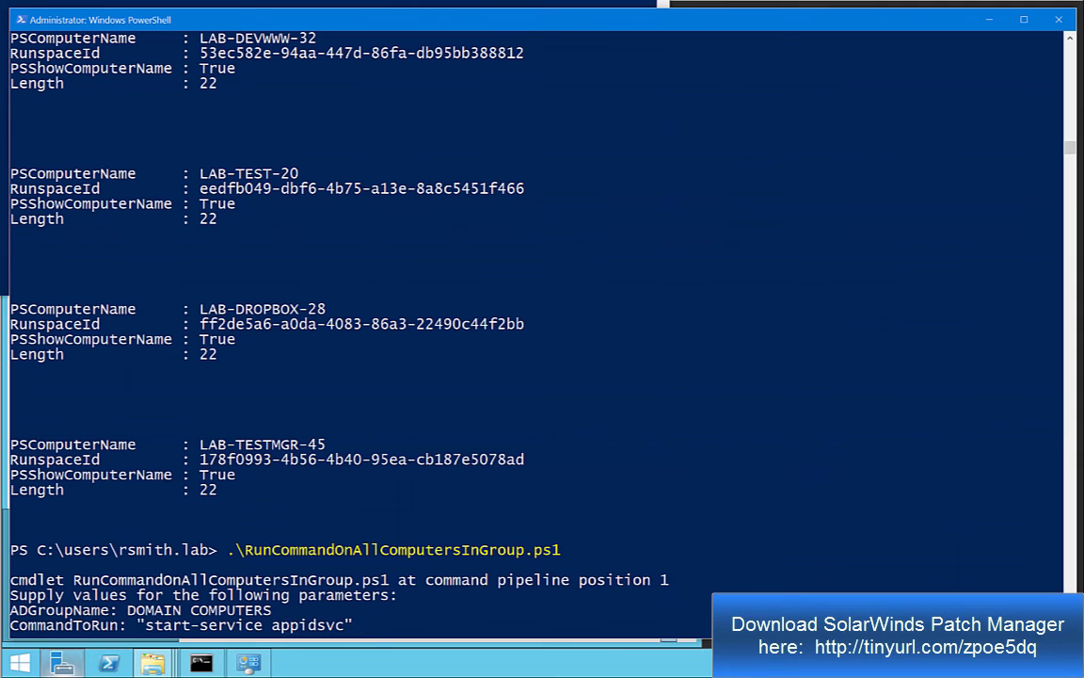
pyautogui.press('Return')
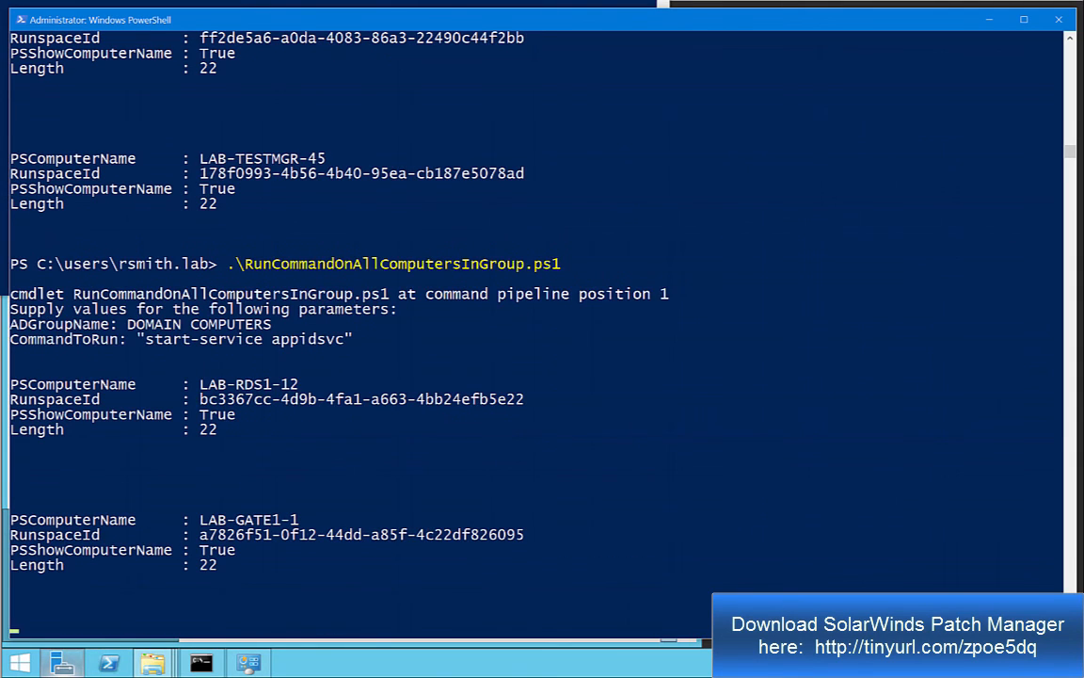